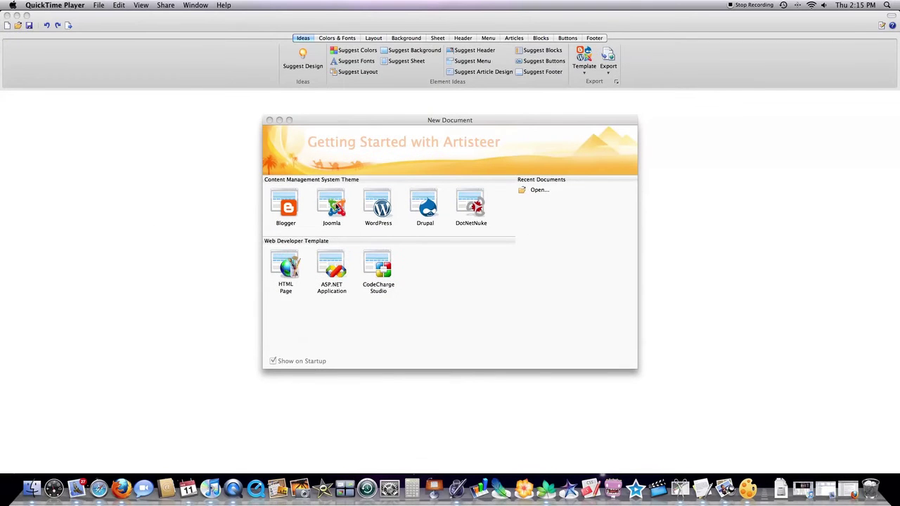
Choose WordPress as the theme type in the New Document dialog.
{"action": "left_click", "coordinate": [379, 206]}
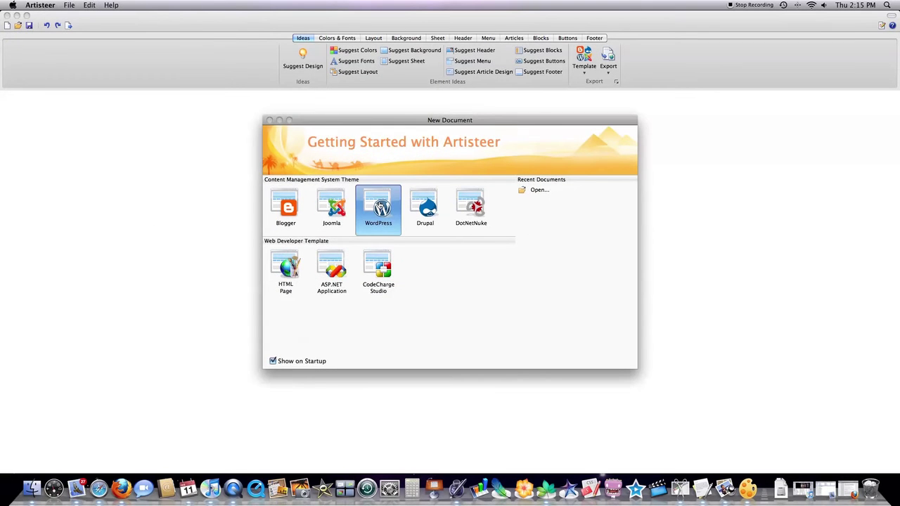
Create the WordPress theme and generate a new suggested design with teal blocks and a bubble background.
{"action": "double_click", "coordinate": [377, 210]}
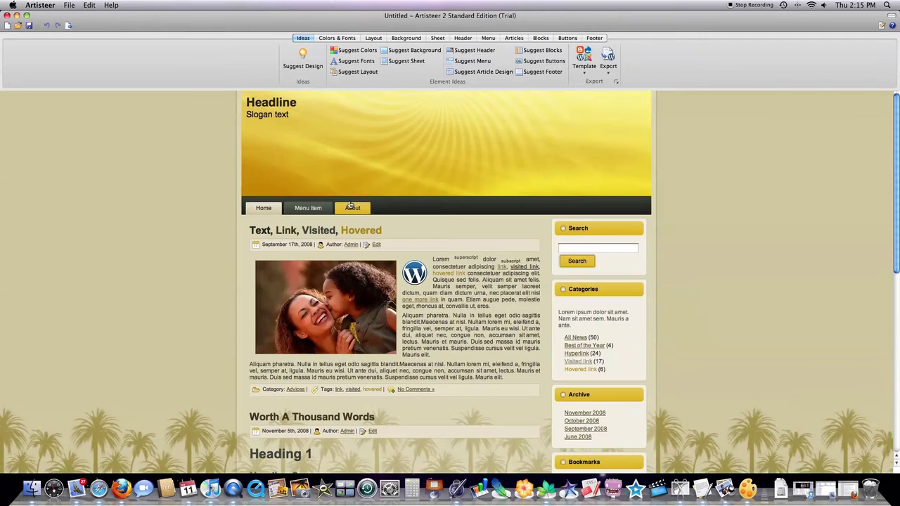
{"action": "mouse_move", "coordinate": [304, 213]}
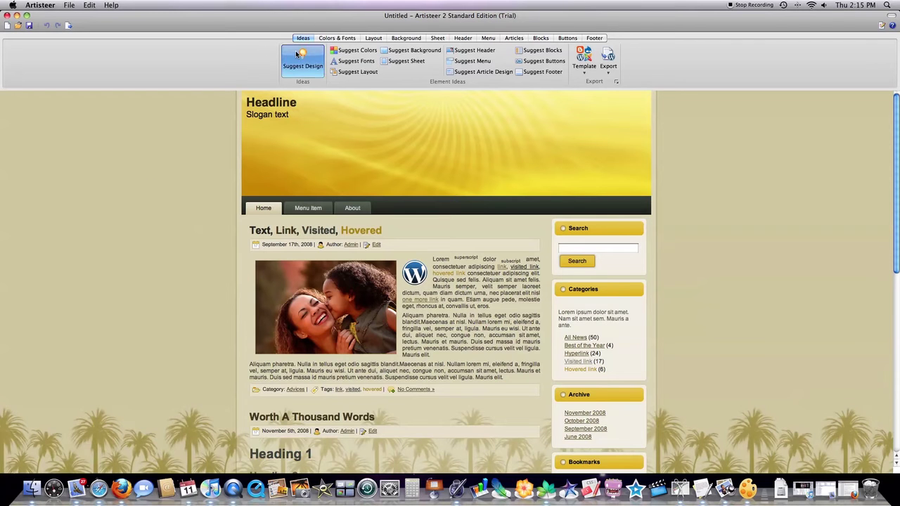
{"action": "left_click", "coordinate": [194, 175]}
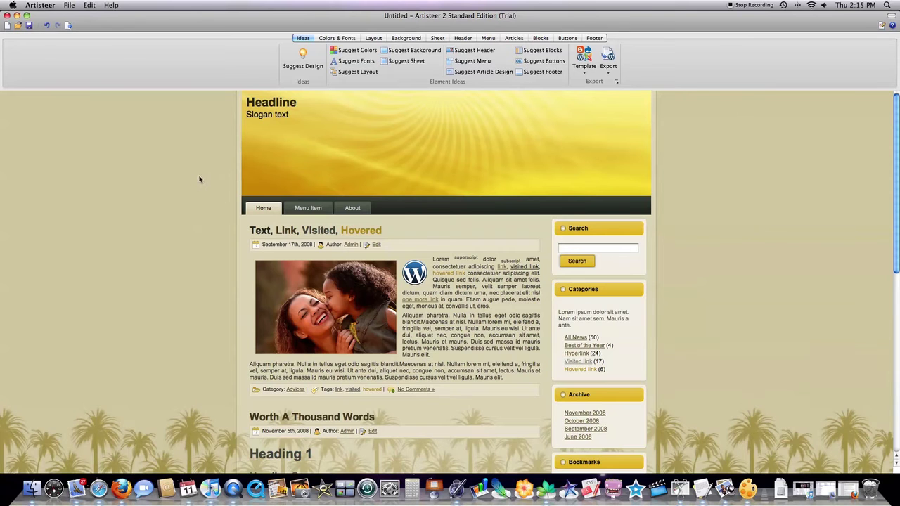
{"action": "left_click", "coordinate": [202, 179]}
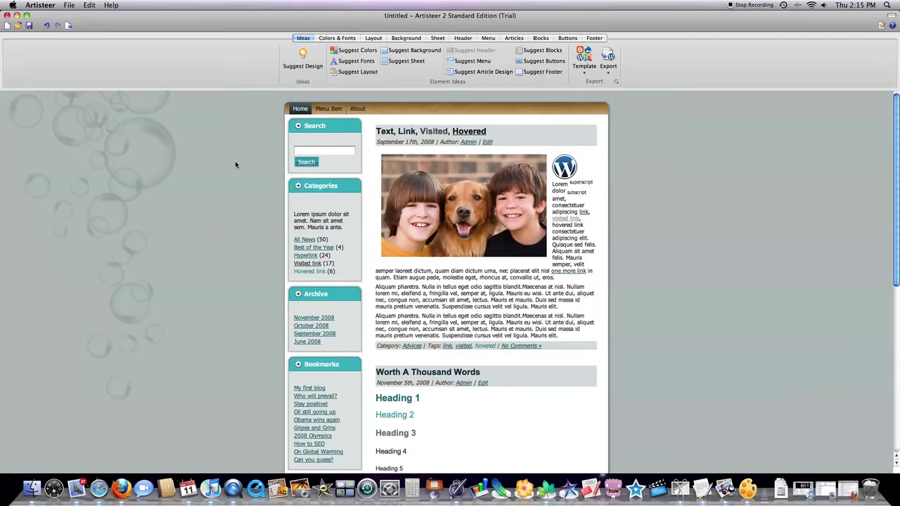
Set the page layout to Header, Menu so the header sits above the menu.
{"action": "left_click", "coordinate": [373, 39]}
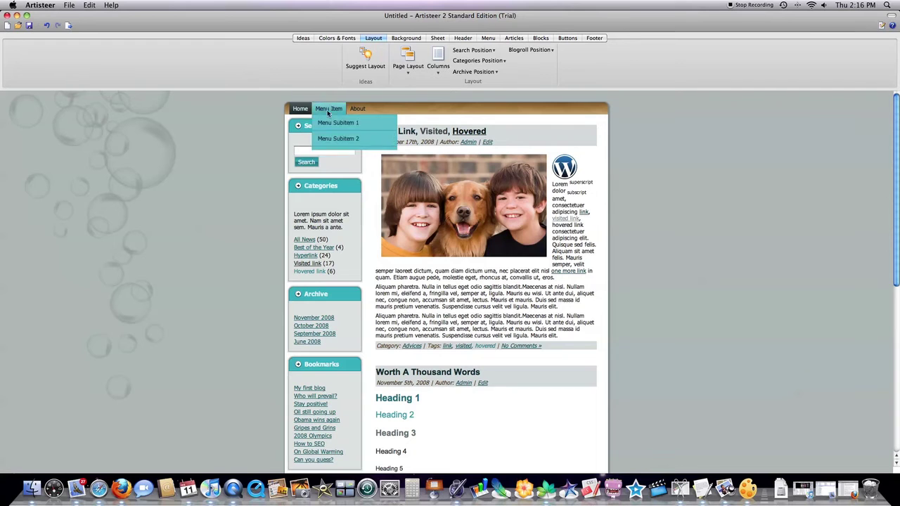
{"action": "left_click", "coordinate": [410, 63]}
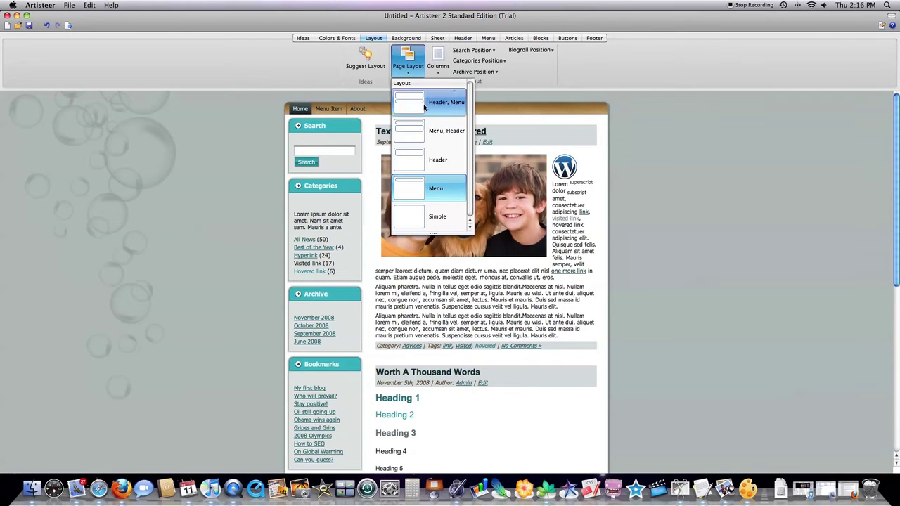
{"action": "left_click", "coordinate": [421, 100]}
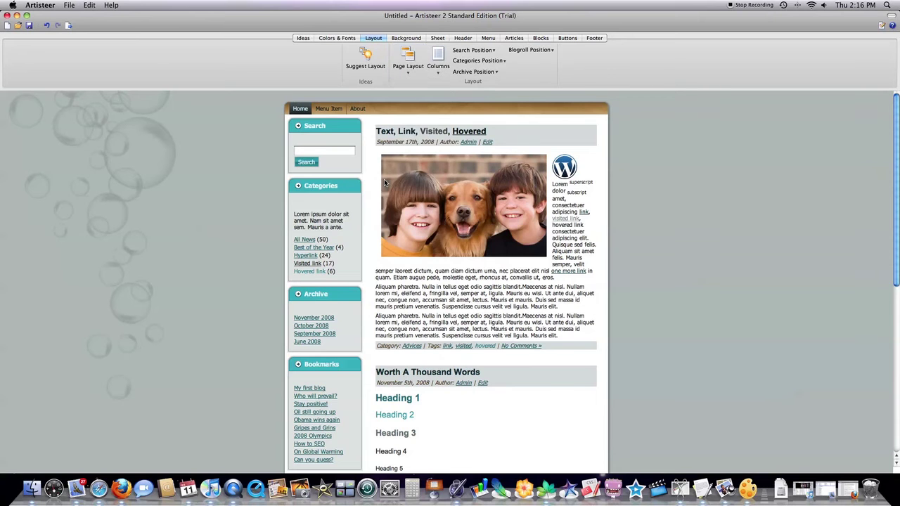
Use a two-column layout with the sidebar on the right.
{"action": "left_click", "coordinate": [439, 62]}
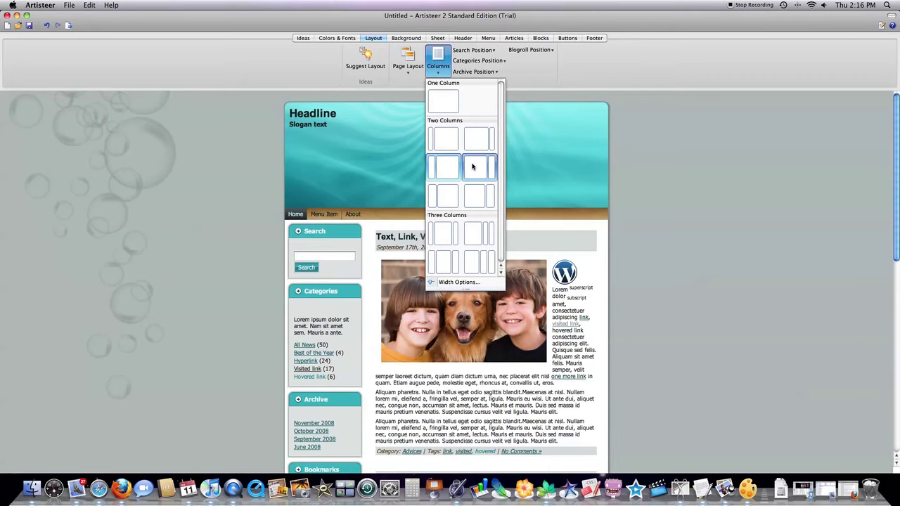
{"action": "left_click", "coordinate": [480, 169]}
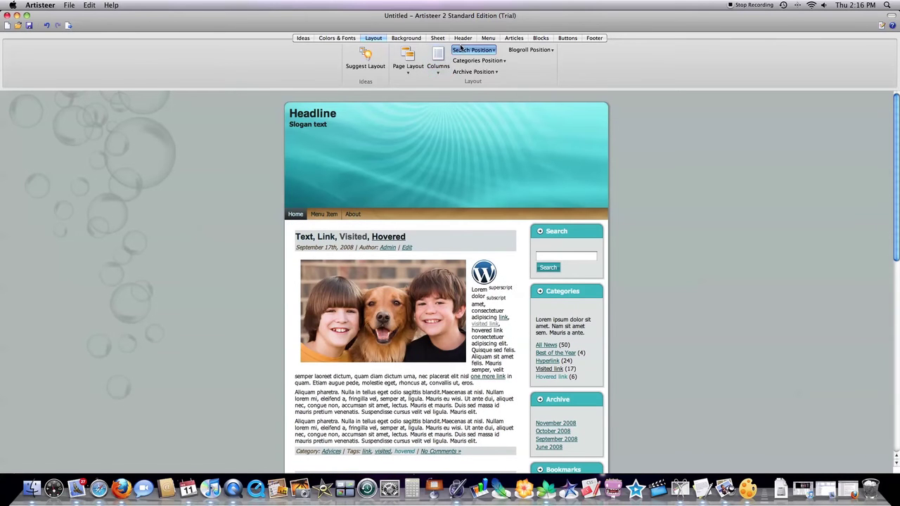
{"action": "left_click", "coordinate": [407, 38]}
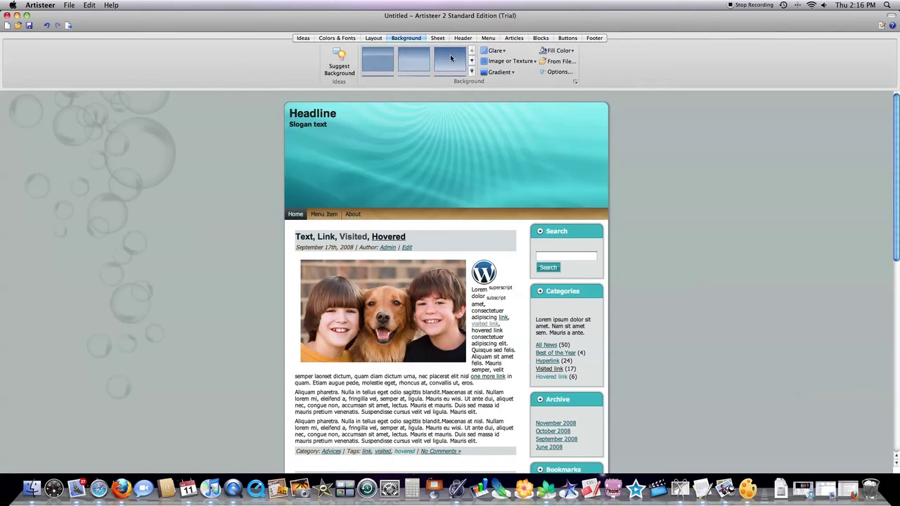
Apply the fourth fine Pattern texture to the page background.
{"action": "left_click", "coordinate": [509, 62]}
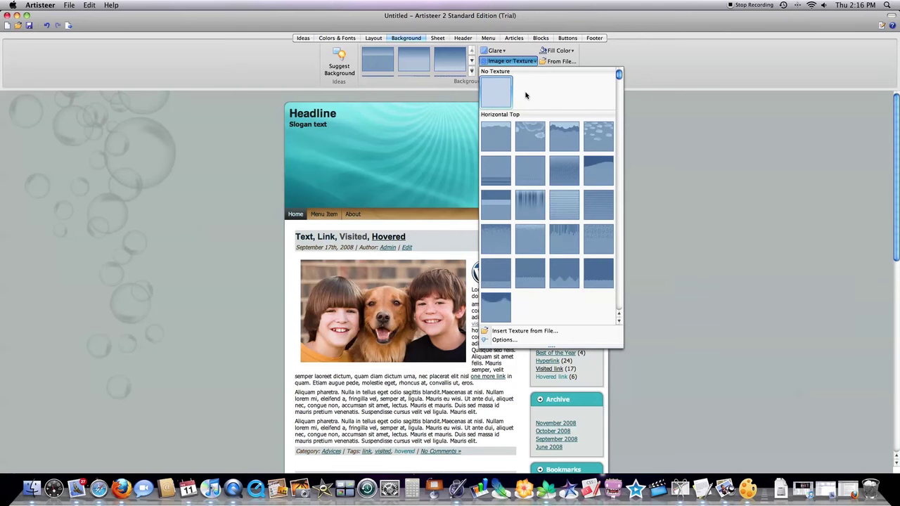
{"action": "scroll", "coordinate": [550, 141], "scroll_direction": "down", "scroll_amount": 5}
{"action": "scroll", "coordinate": [552, 139], "scroll_direction": "down", "scroll_amount": 15}
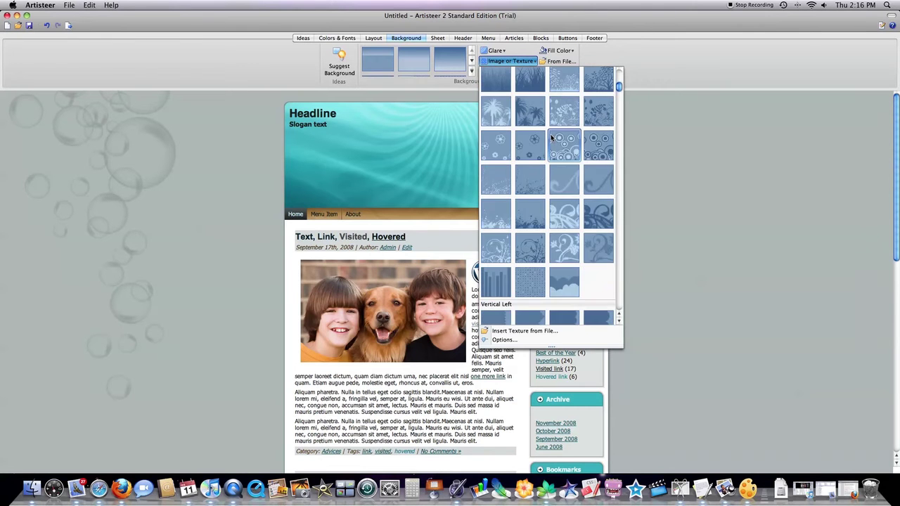
{"action": "scroll", "coordinate": [553, 141], "scroll_direction": "down", "scroll_amount": 10}
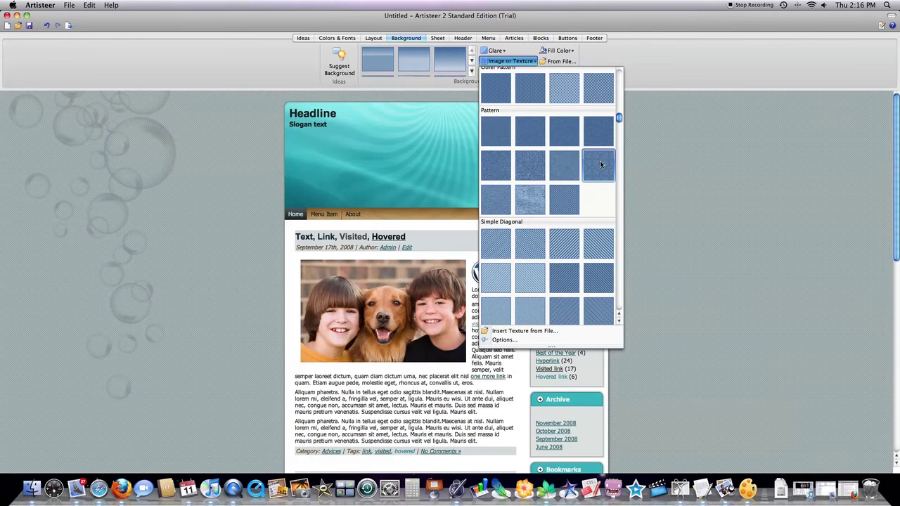
{"action": "left_click", "coordinate": [602, 165]}
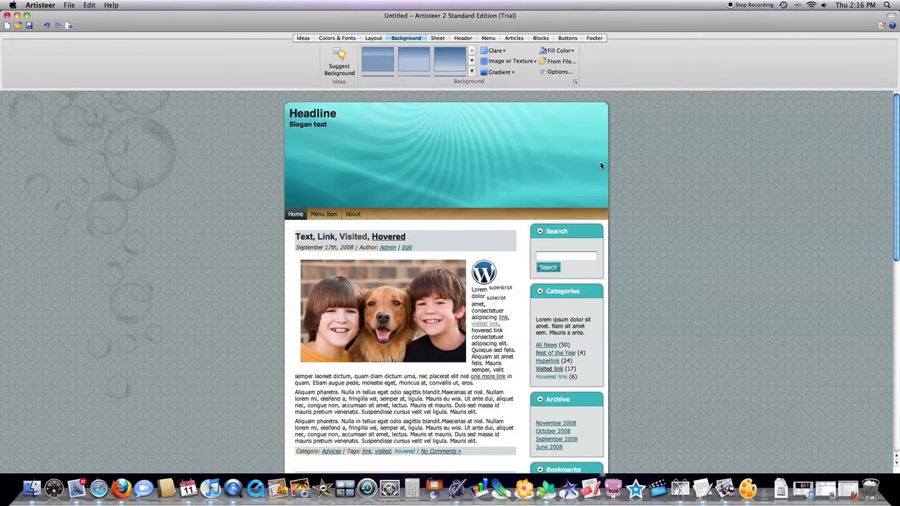
{"action": "left_click", "coordinate": [512, 61]}
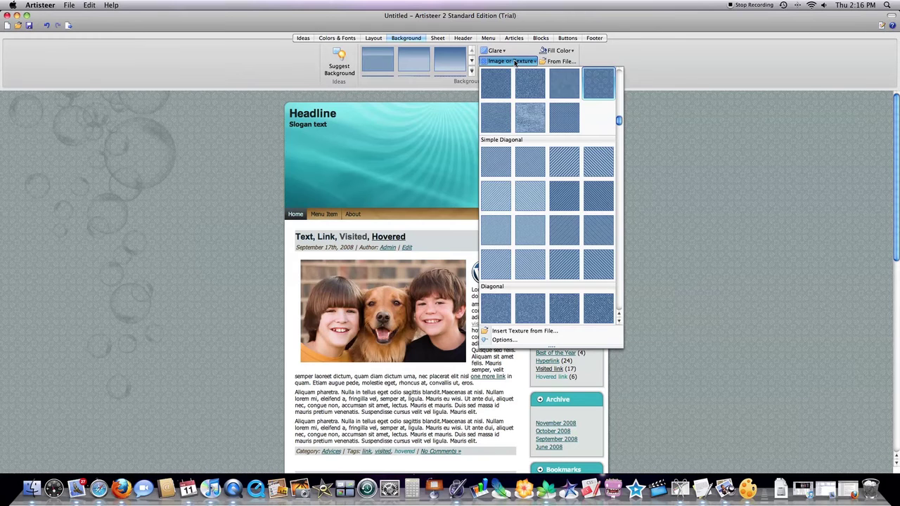
{"action": "left_click", "coordinate": [519, 62]}
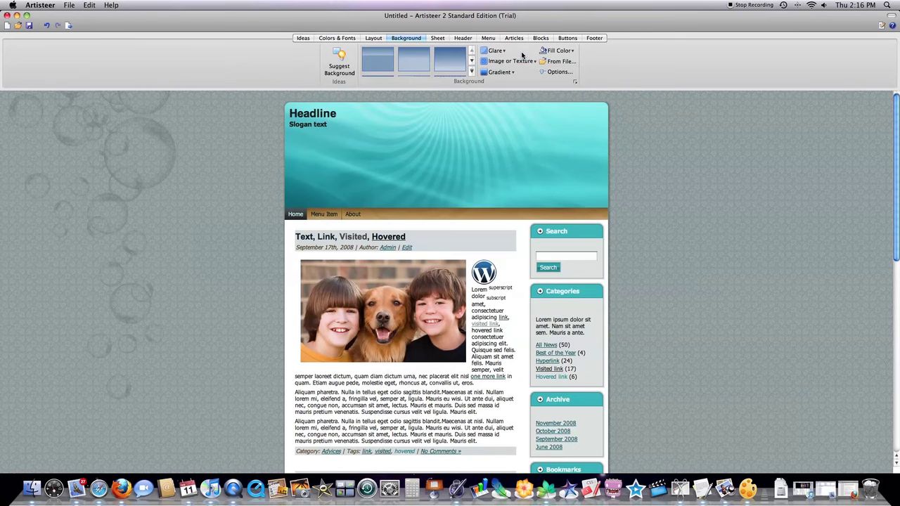
{"action": "left_click", "coordinate": [510, 73]}
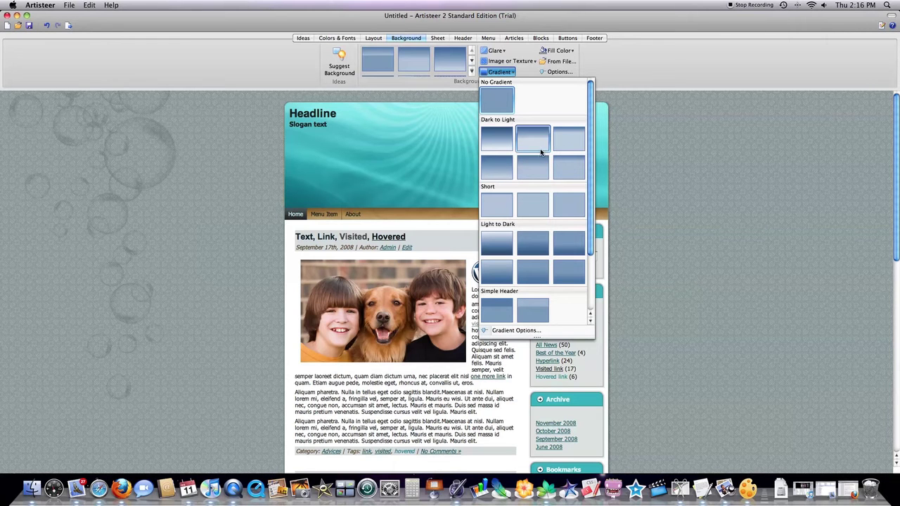
Try several background glares, ending with a corner swirl glare.
{"action": "left_click", "coordinate": [510, 72]}
{"action": "left_click", "coordinate": [494, 51]}
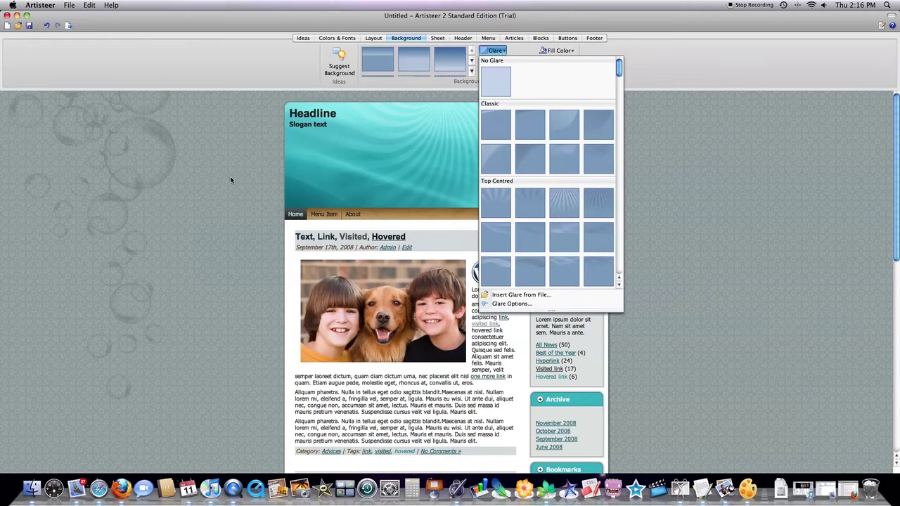
{"action": "left_click", "coordinate": [495, 83]}
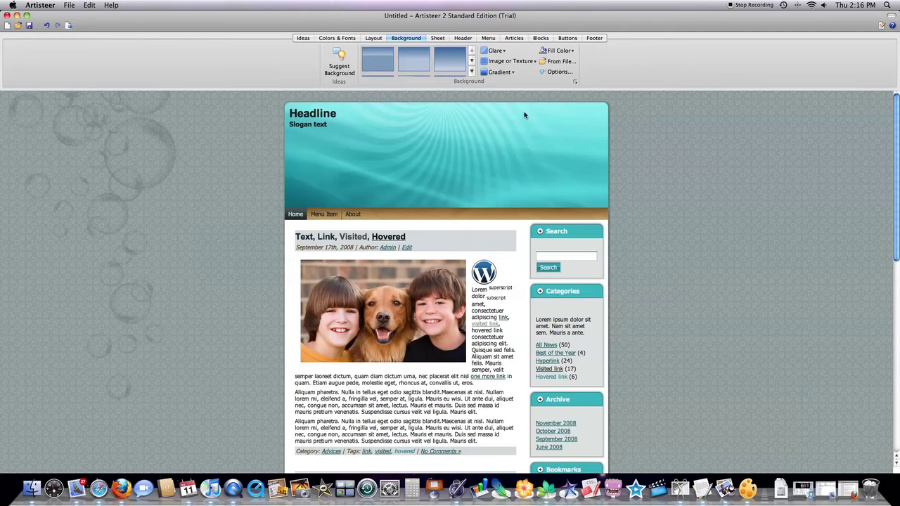
{"action": "left_click", "coordinate": [500, 51]}
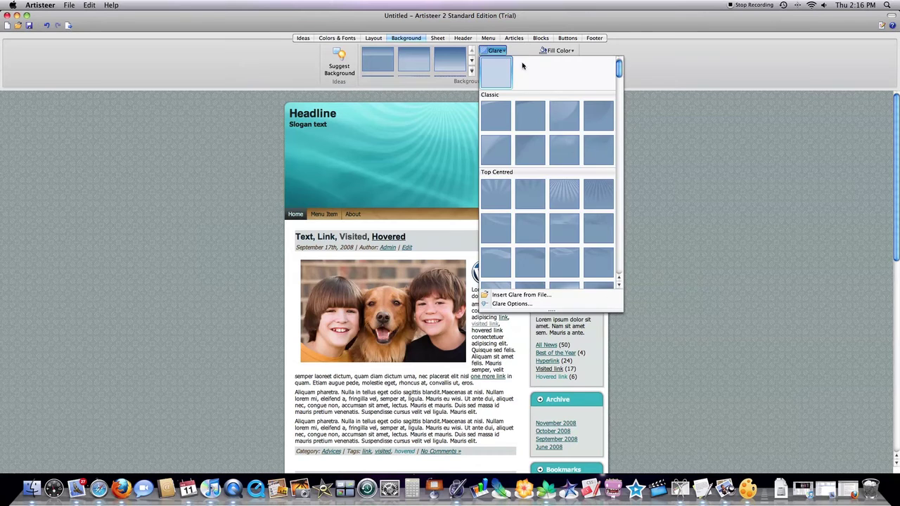
{"action": "scroll", "coordinate": [538, 106], "scroll_direction": "down", "scroll_amount": 10}
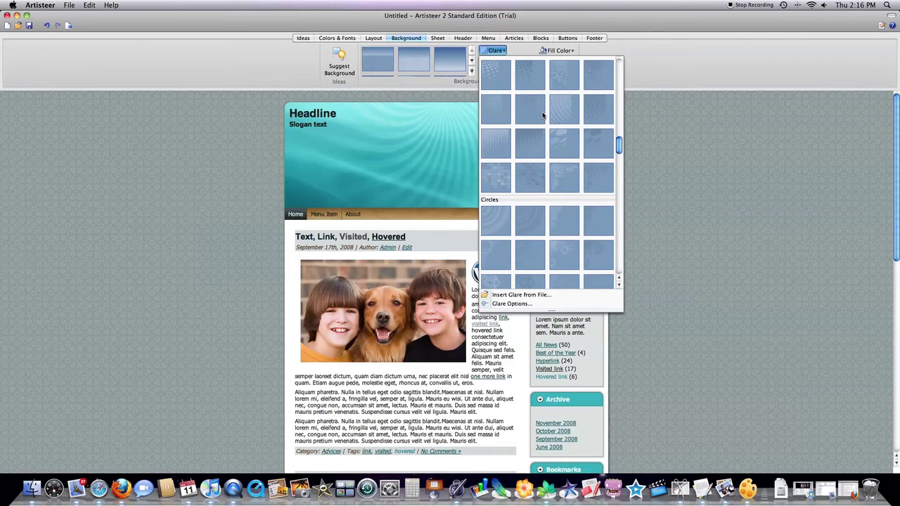
{"action": "left_click", "coordinate": [562, 177]}
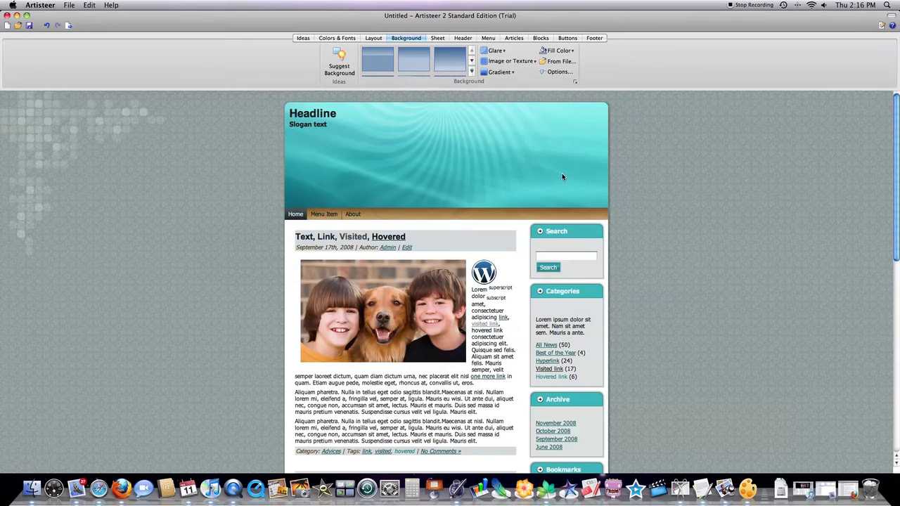
{"action": "left_click", "coordinate": [510, 53]}
{"action": "scroll", "coordinate": [547, 164], "scroll_direction": "down", "scroll_amount": 3}
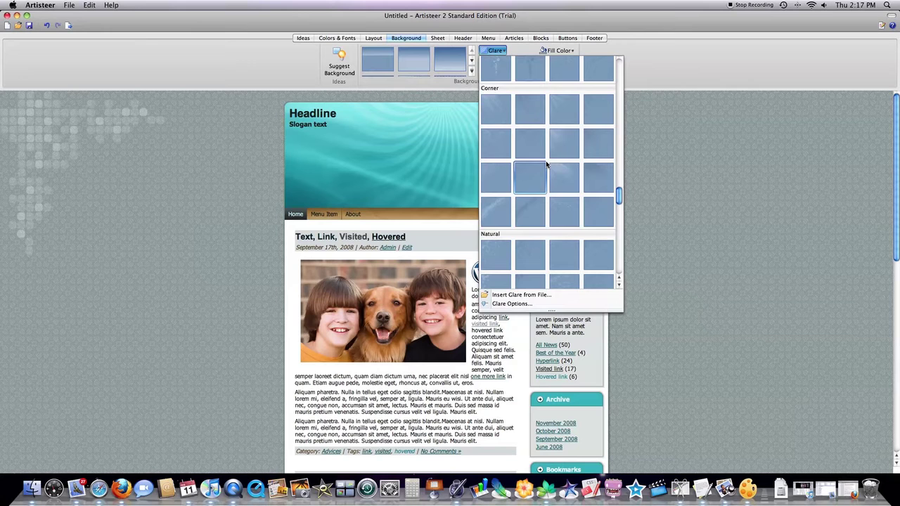
{"action": "left_click", "coordinate": [563, 173]}
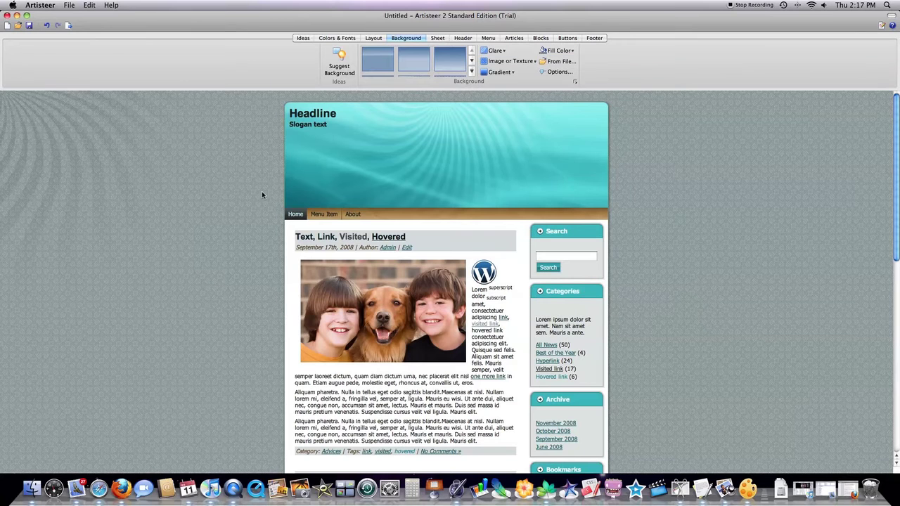
Apply a dark-to-light gradient to the page background.
{"action": "left_click", "coordinate": [499, 71]}
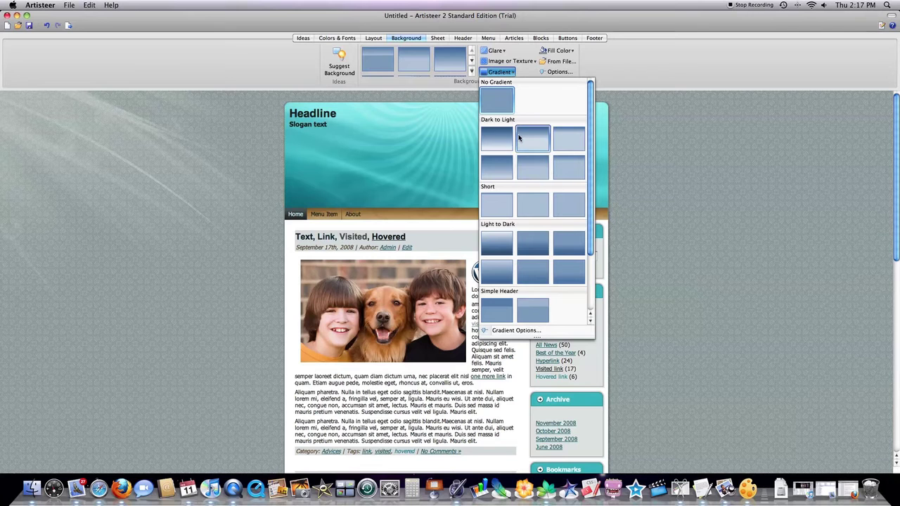
{"action": "scroll", "coordinate": [541, 225], "scroll_direction": "down", "scroll_amount": 3}
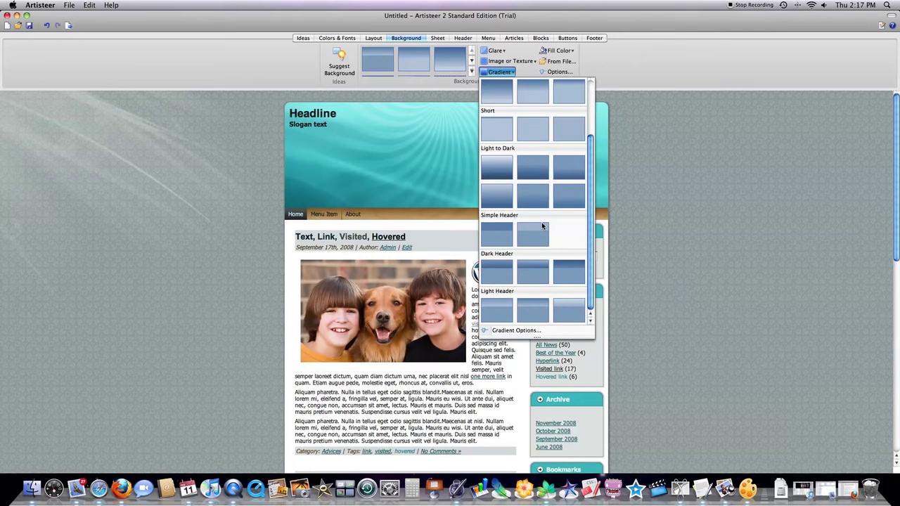
{"action": "scroll", "coordinate": [542, 225], "scroll_direction": "up", "scroll_amount": 3}
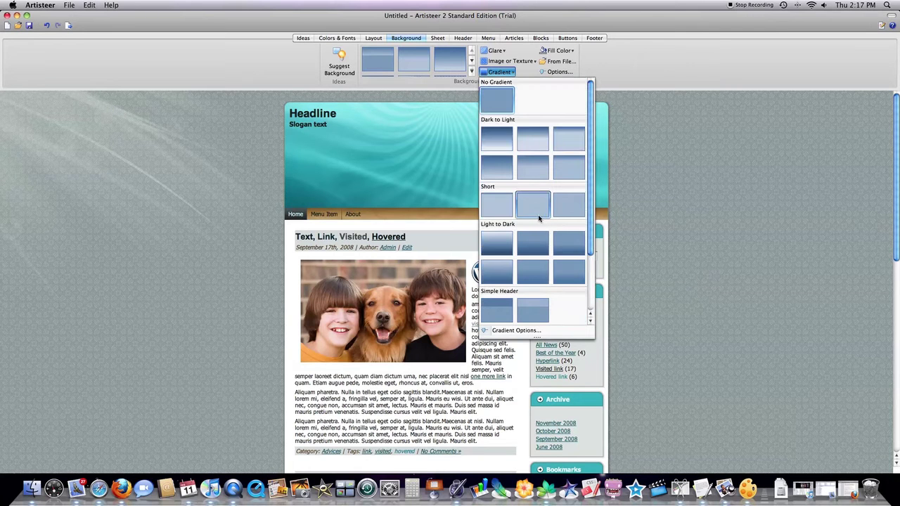
{"action": "left_click", "coordinate": [508, 169]}
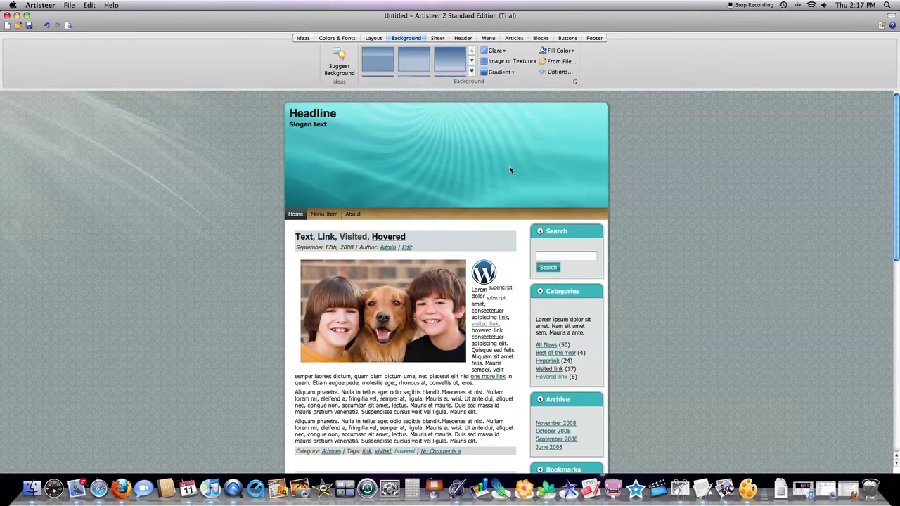
Fill the page background with a warm brown colour.
{"action": "left_click", "coordinate": [499, 72]}
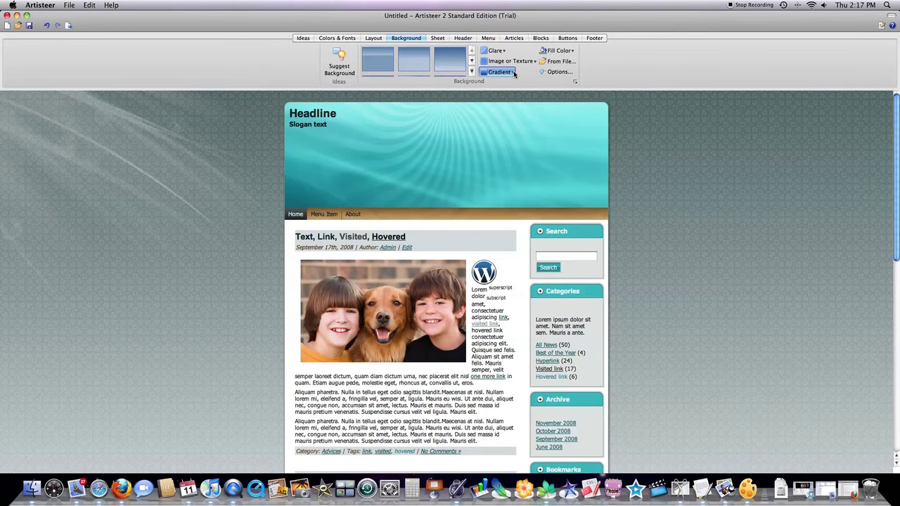
{"action": "left_click", "coordinate": [530, 62]}
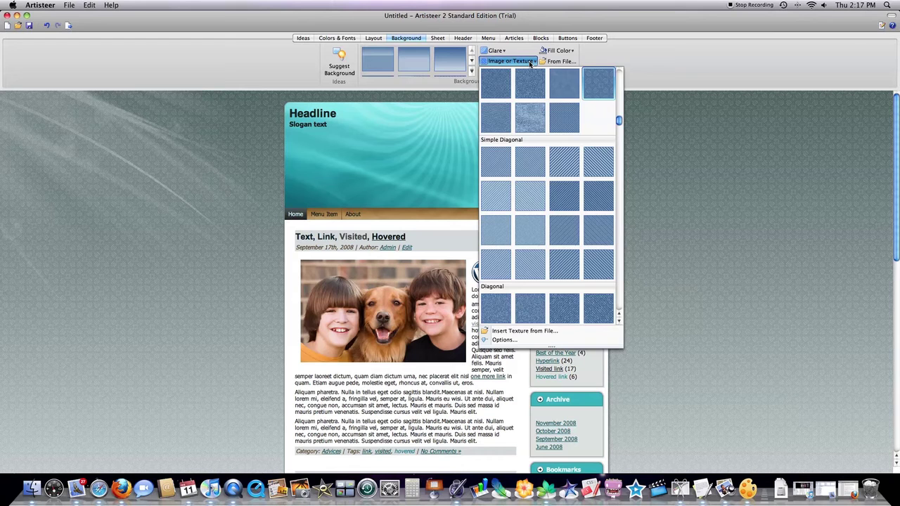
{"action": "left_click", "coordinate": [513, 51]}
{"action": "left_click", "coordinate": [556, 50]}
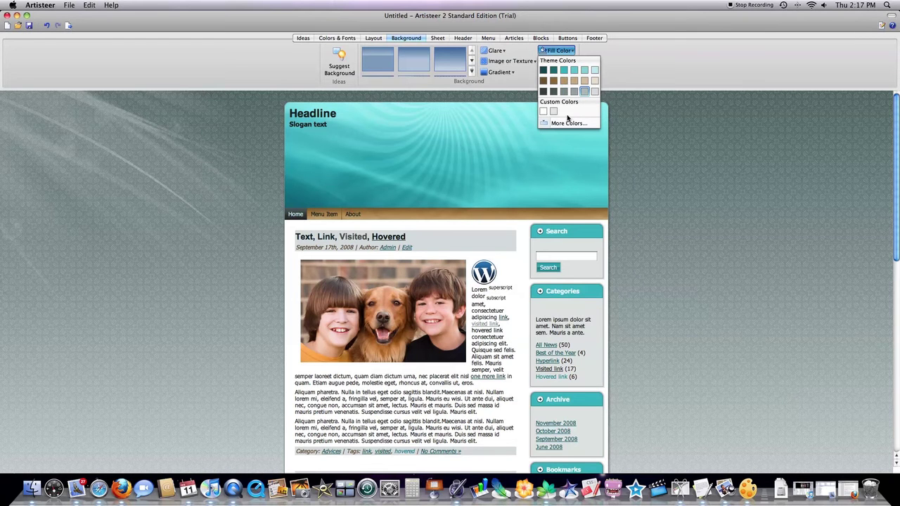
{"action": "left_click", "coordinate": [564, 83]}
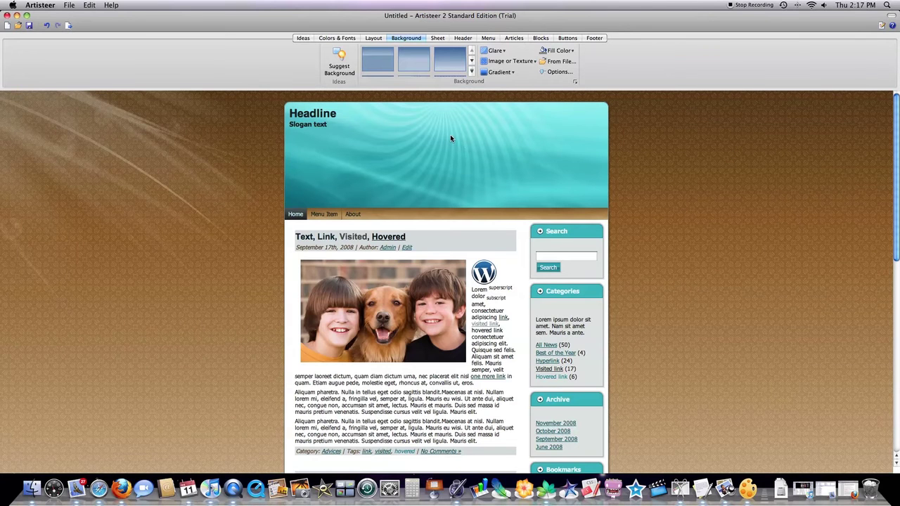
Apply the wider third sheet style and give the sheet a border.
{"action": "left_click", "coordinate": [436, 38]}
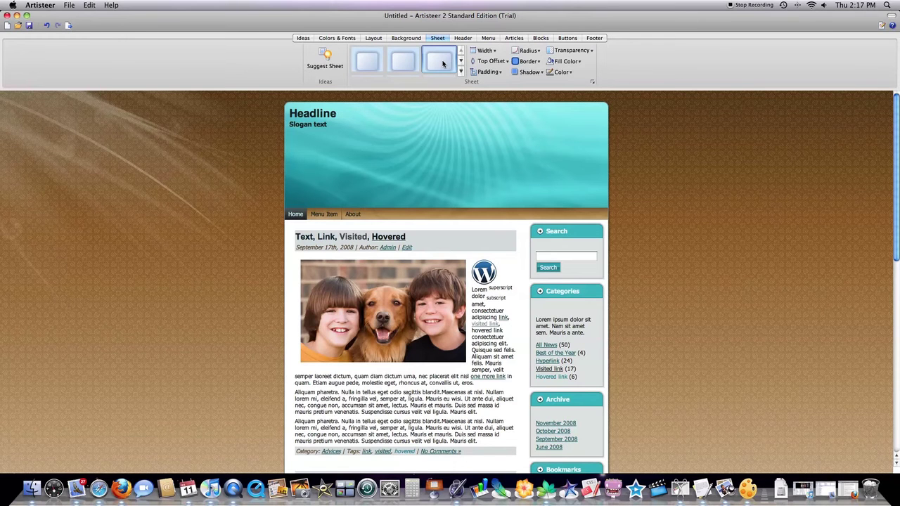
{"action": "left_click", "coordinate": [442, 62]}
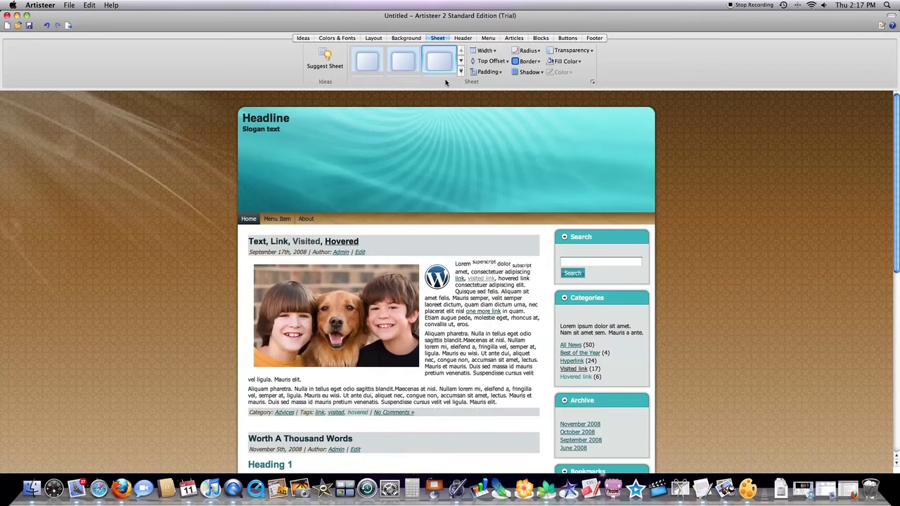
{"action": "left_click", "coordinate": [533, 62]}
{"action": "left_click", "coordinate": [532, 61]}
{"action": "left_click", "coordinate": [529, 62]}
{"action": "left_click", "coordinate": [548, 121]}
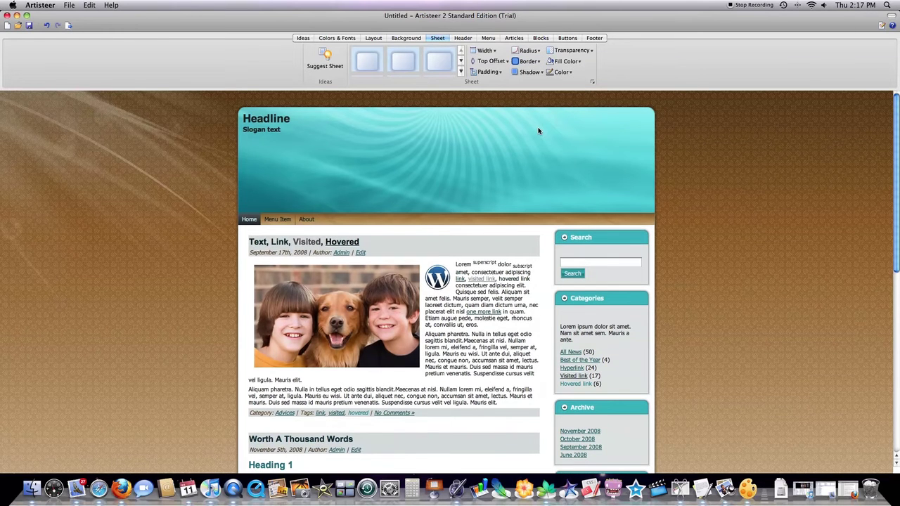
Add a drop shadow to the sheet and set its padding to 3 pixels.
{"action": "left_click", "coordinate": [534, 73]}
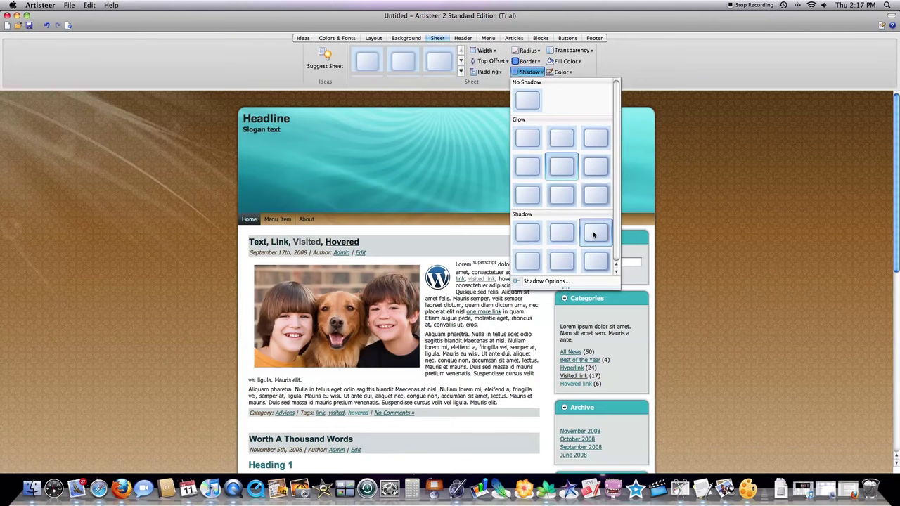
{"action": "left_click", "coordinate": [599, 262]}
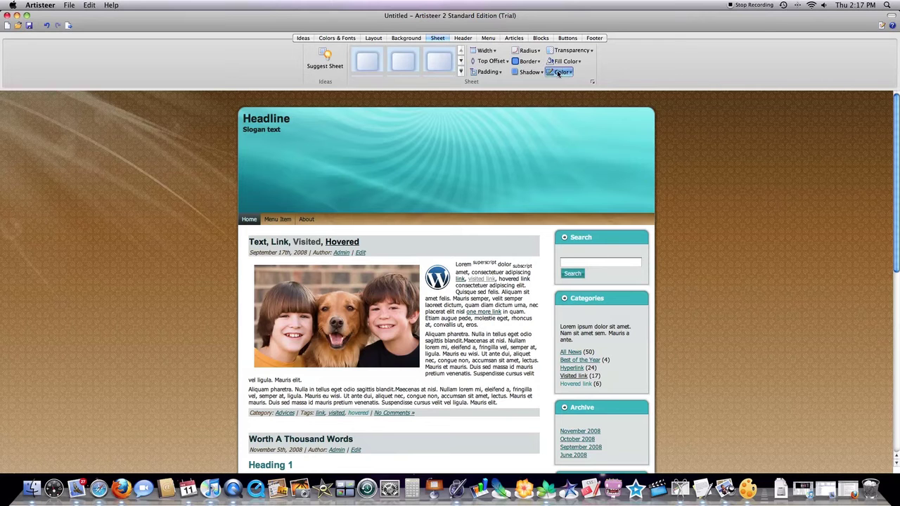
{"action": "left_click", "coordinate": [489, 72]}
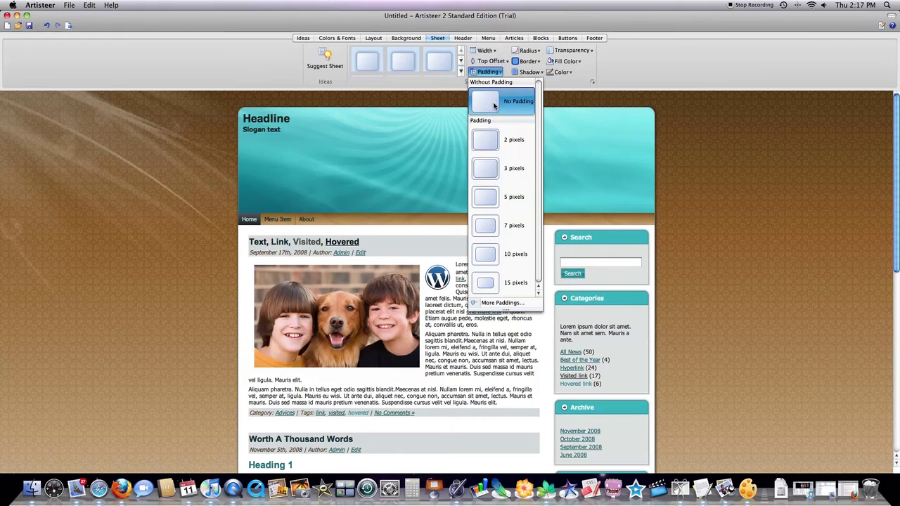
{"action": "scroll", "coordinate": [225, 201], "scroll_direction": "down", "scroll_amount": 5}
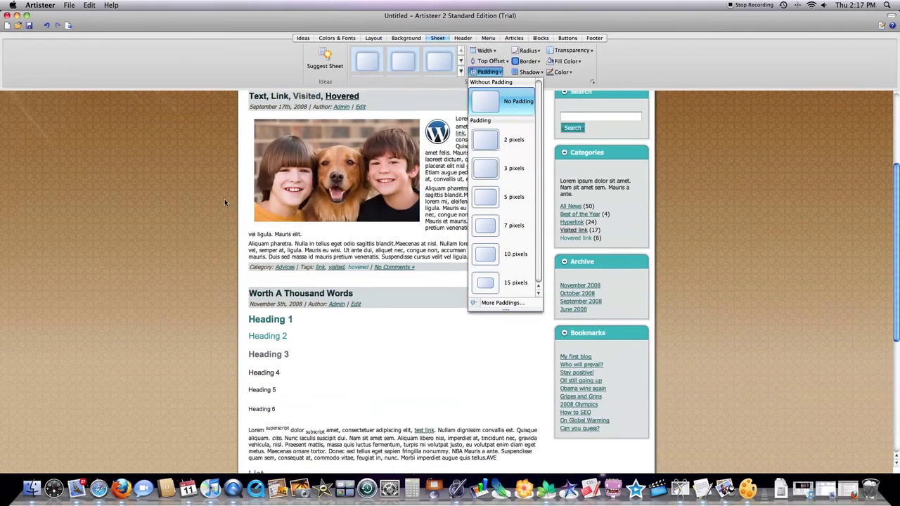
{"action": "left_click", "coordinate": [492, 176]}
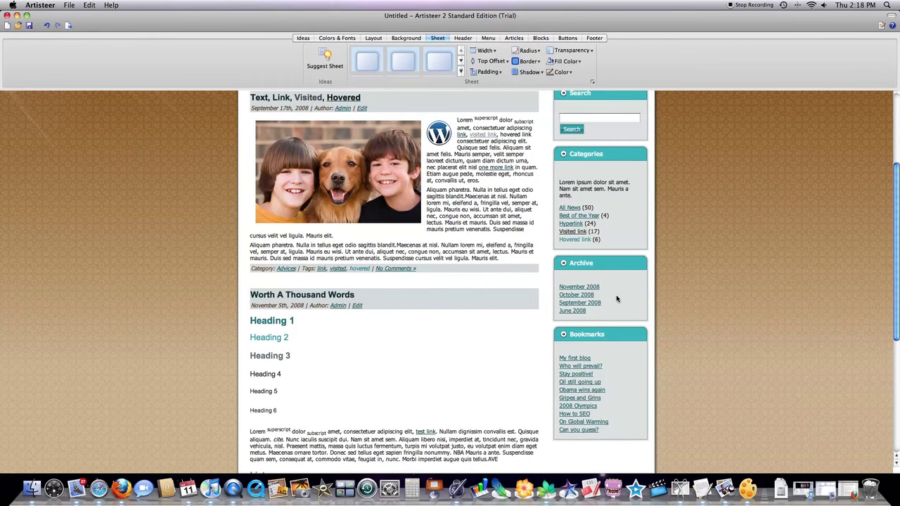
{"action": "scroll", "coordinate": [422, 328], "scroll_direction": "up", "scroll_amount": 5}
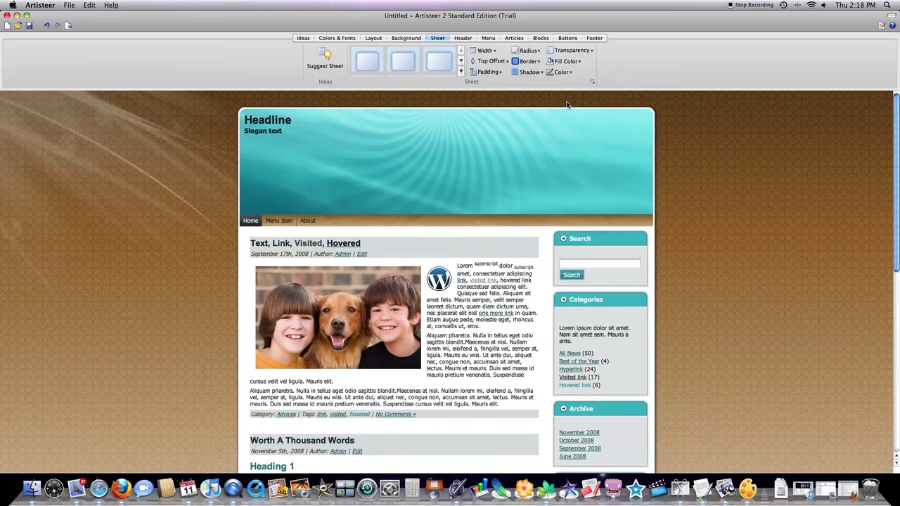
Set the sheet transparency to No Transparency, keeping it fully opaque.
{"action": "left_click", "coordinate": [589, 52]}
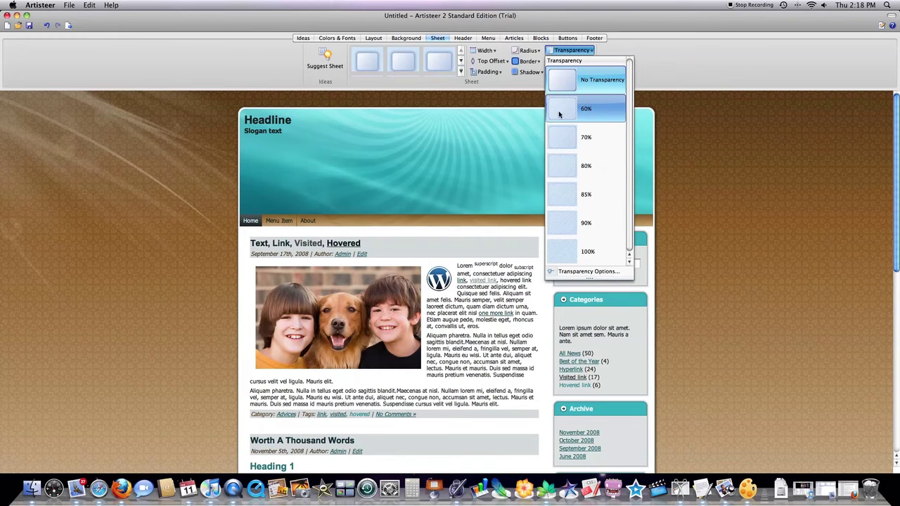
{"action": "left_click", "coordinate": [570, 139]}
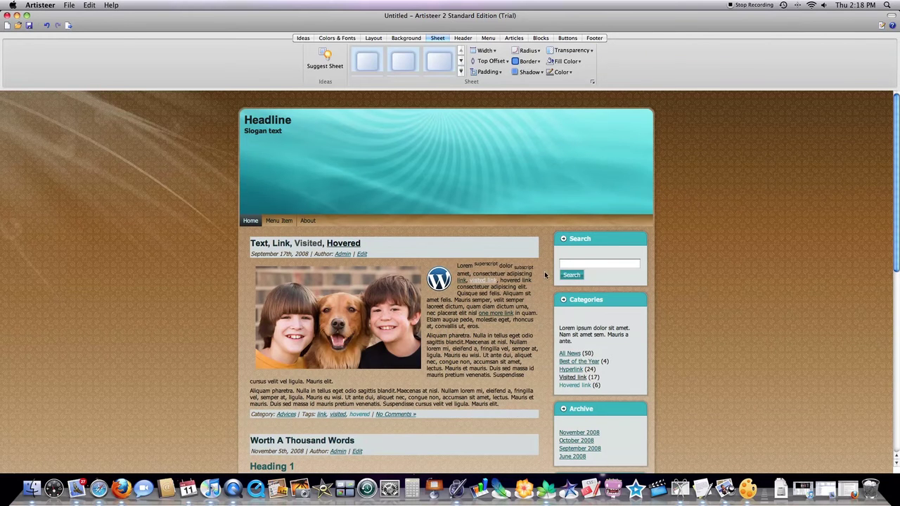
{"action": "left_click", "coordinate": [585, 51]}
{"action": "left_click", "coordinate": [562, 82]}
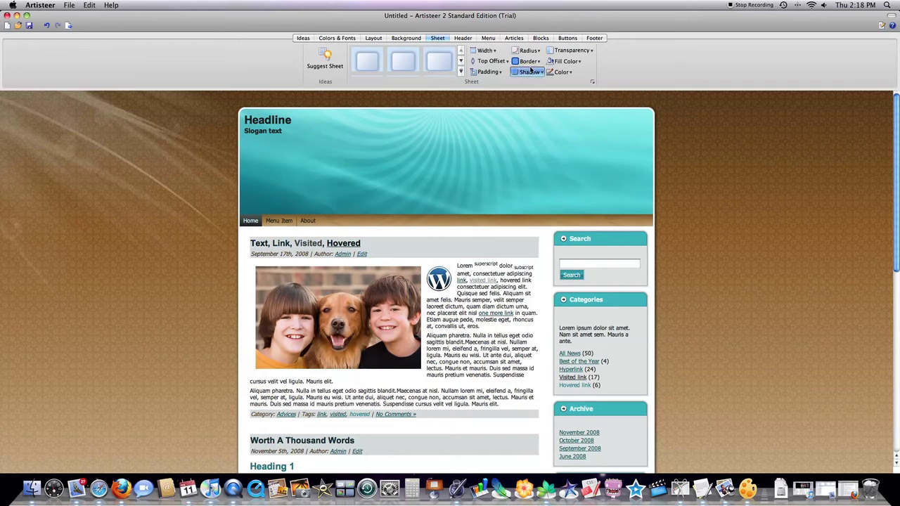
{"action": "left_click", "coordinate": [470, 38]}
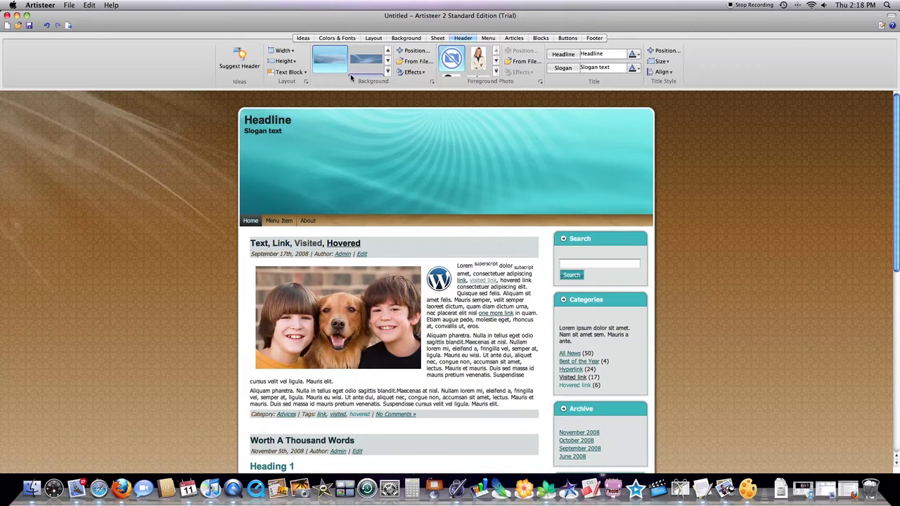
Set the header height to 150 pixels.
{"action": "left_click", "coordinate": [287, 62]}
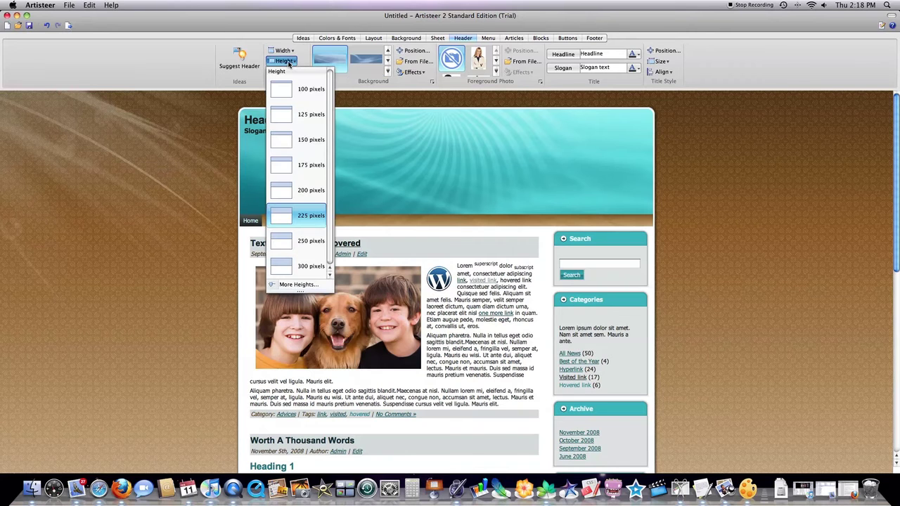
{"action": "left_click", "coordinate": [287, 141]}
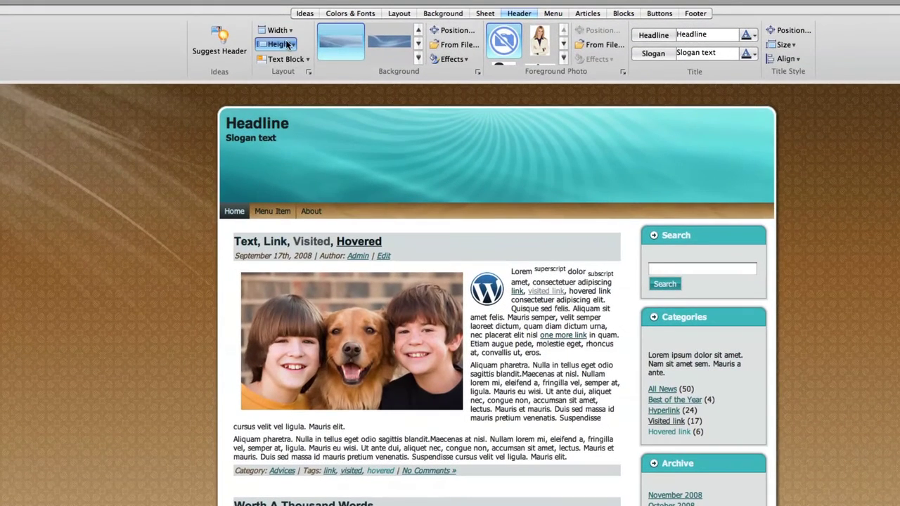
{"action": "left_click", "coordinate": [288, 44]}
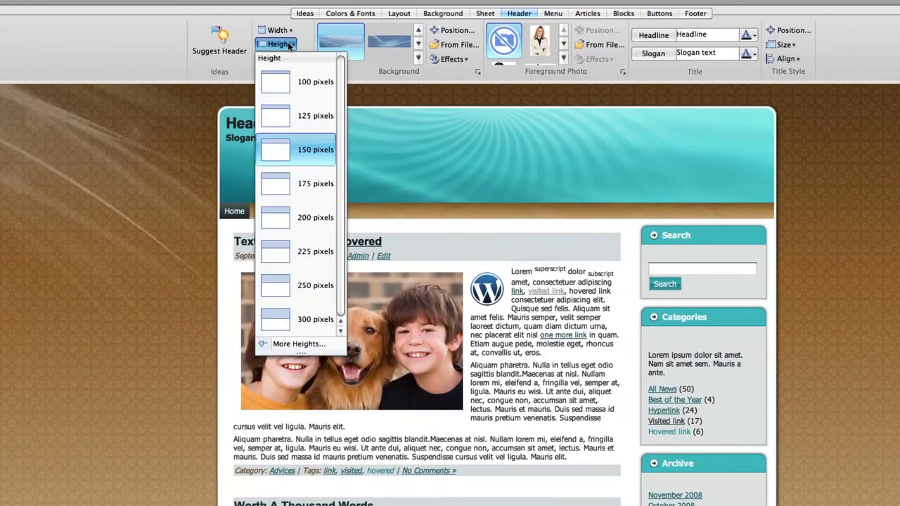
{"action": "left_click", "coordinate": [278, 121]}
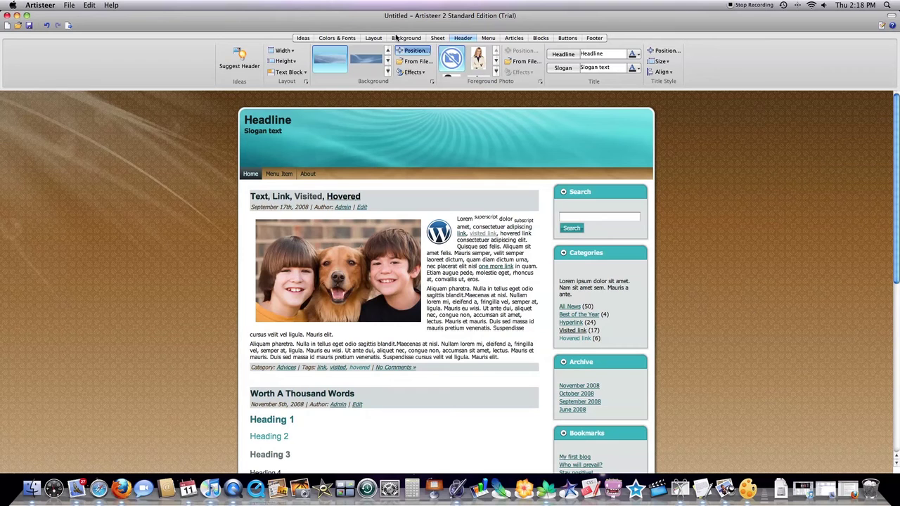
Widen the page to 1000 pixels and open the header Background From File dialog.
{"action": "left_click", "coordinate": [292, 52]}
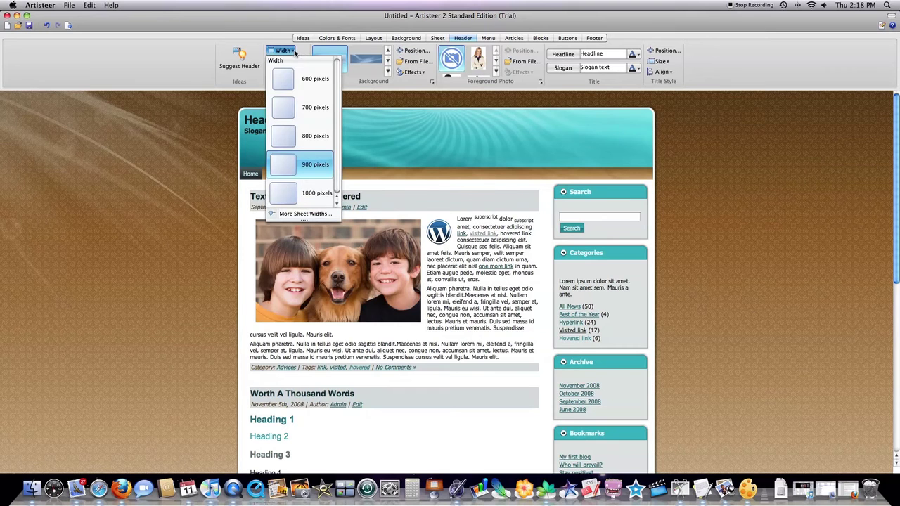
{"action": "left_click", "coordinate": [289, 196]}
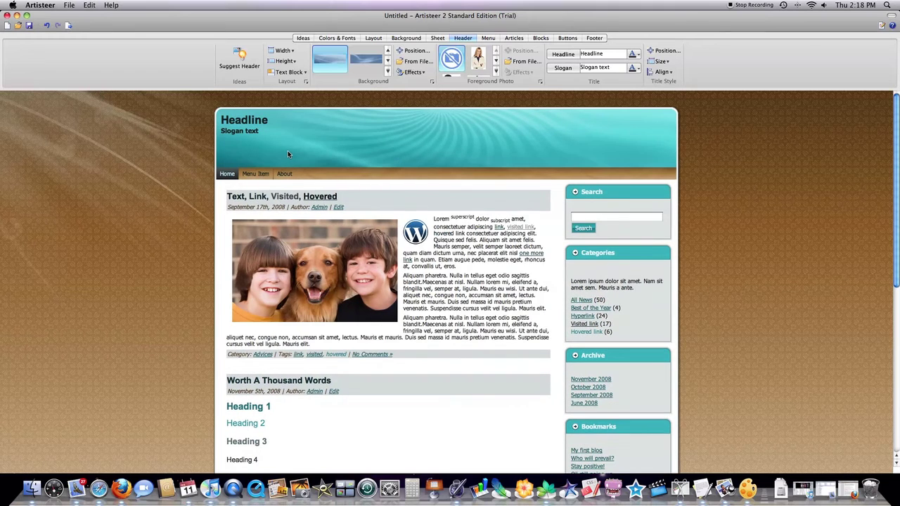
{"action": "left_click", "coordinate": [415, 62]}
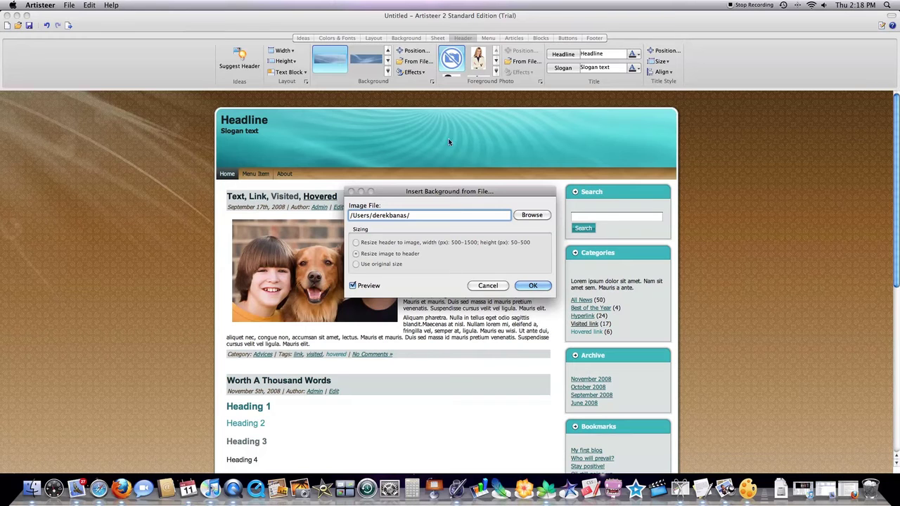
Cancel the file dialog and give the header background a radial Modern glare.
{"action": "left_click", "coordinate": [494, 286]}
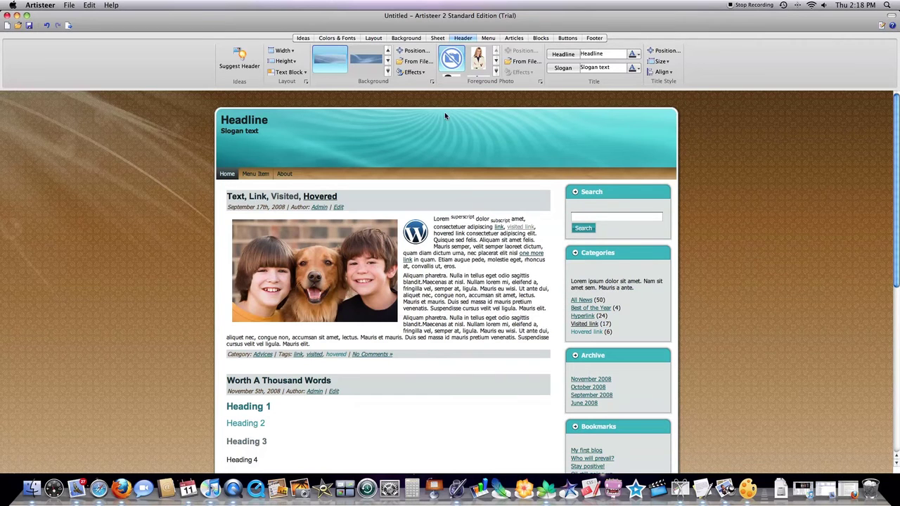
{"action": "left_click", "coordinate": [420, 73]}
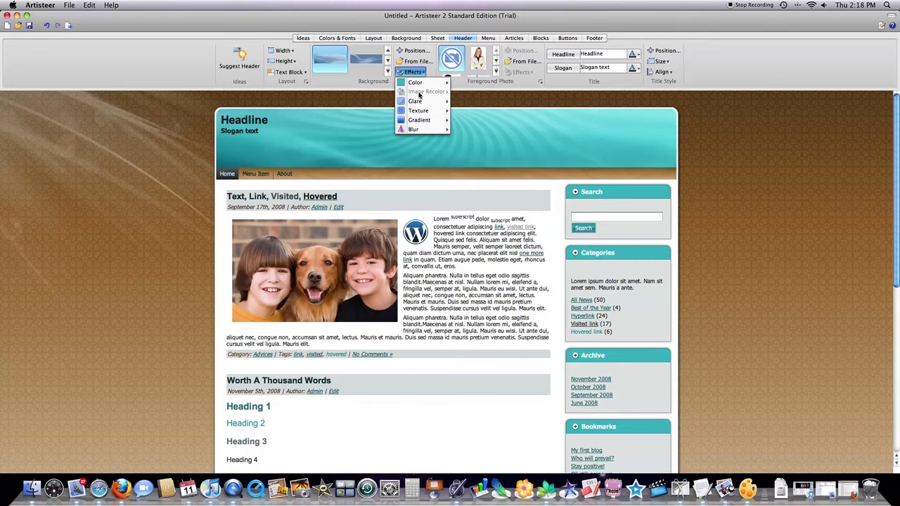
{"action": "mouse_move", "coordinate": [421, 102]}
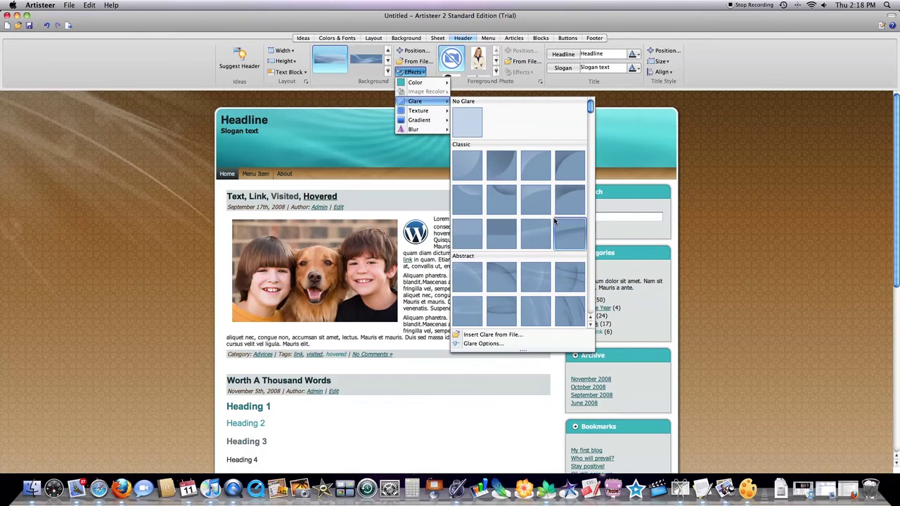
{"action": "scroll", "coordinate": [560, 210], "scroll_direction": "down", "scroll_amount": 10}
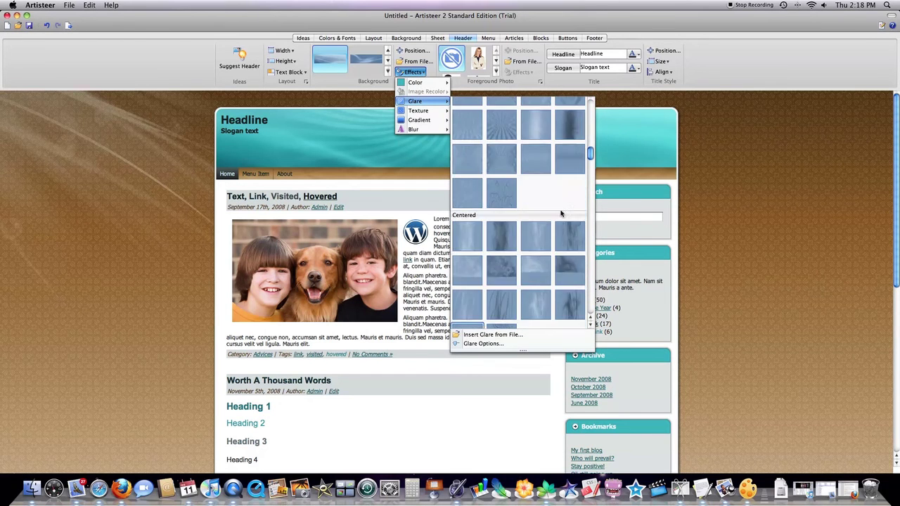
{"action": "scroll", "coordinate": [560, 213], "scroll_direction": "down", "scroll_amount": 8}
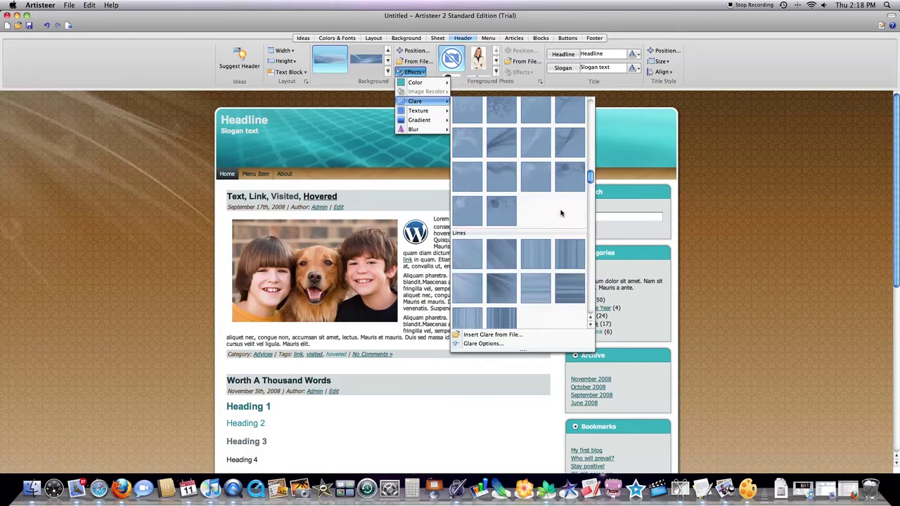
{"action": "scroll", "coordinate": [561, 213], "scroll_direction": "up", "scroll_amount": 12}
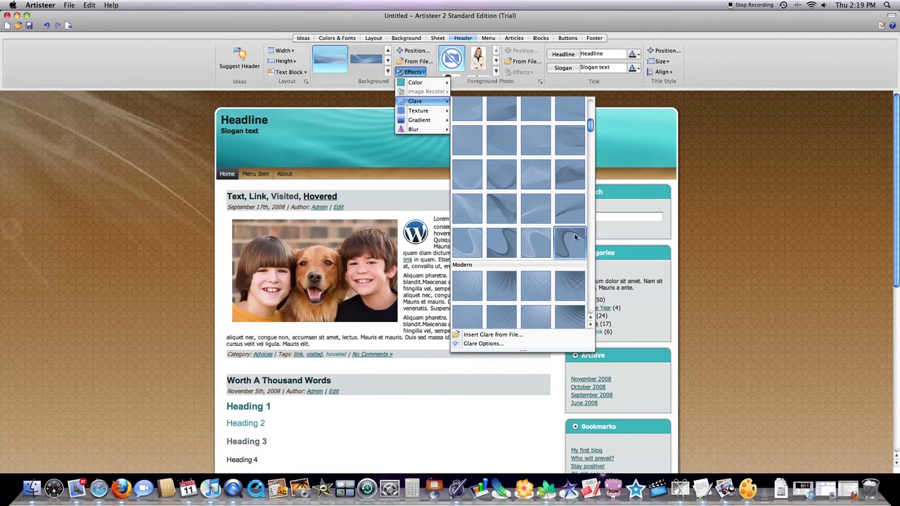
{"action": "left_click", "coordinate": [571, 287]}
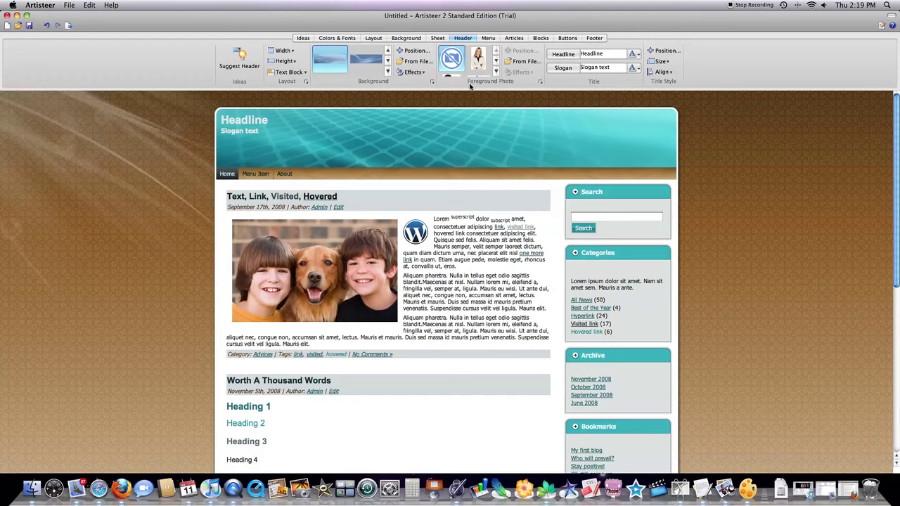
Apply a fine Dotted texture to the header background.
{"action": "left_click", "coordinate": [412, 72]}
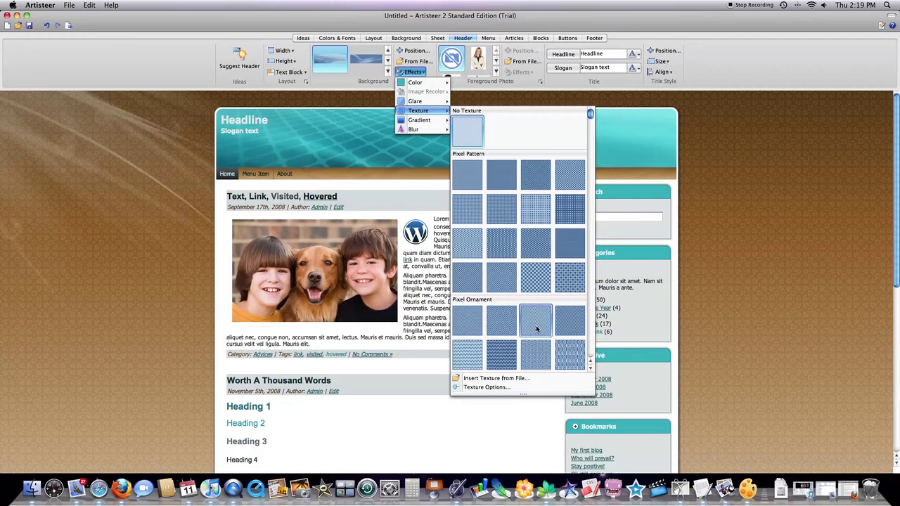
{"action": "scroll", "coordinate": [538, 325], "scroll_direction": "down", "scroll_amount": 5}
{"action": "scroll", "coordinate": [536, 329], "scroll_direction": "down", "scroll_amount": 10}
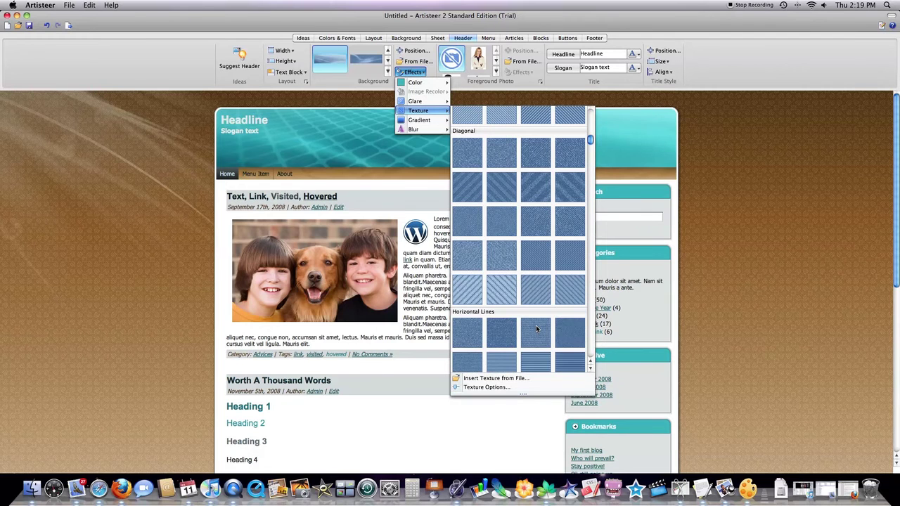
{"action": "scroll", "coordinate": [537, 329], "scroll_direction": "down", "scroll_amount": 5}
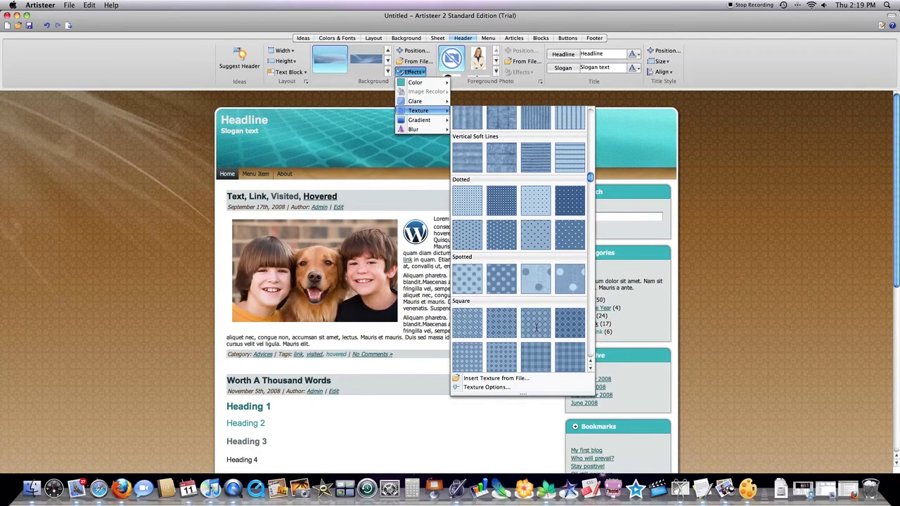
{"action": "left_click", "coordinate": [470, 240]}
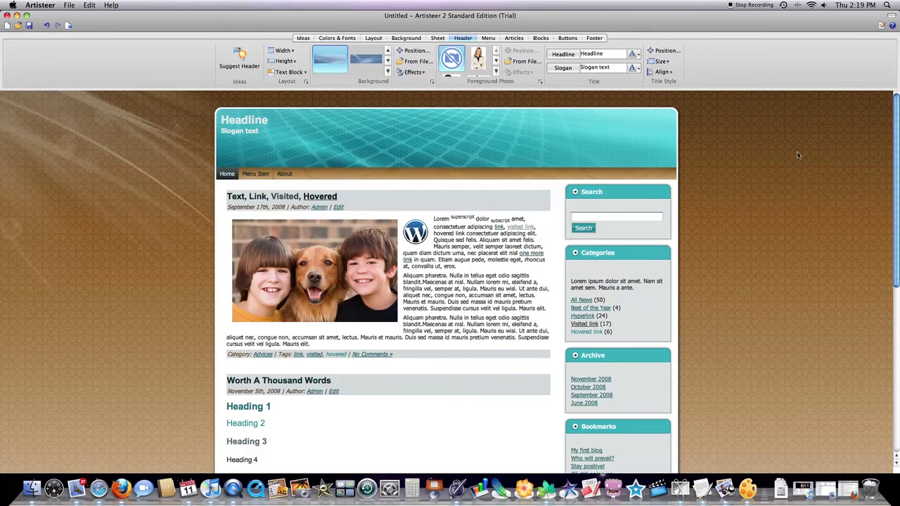
Insert DollarLogo.png as the header foreground image and move it to the header's left edge.
{"action": "left_click", "coordinate": [523, 61]}
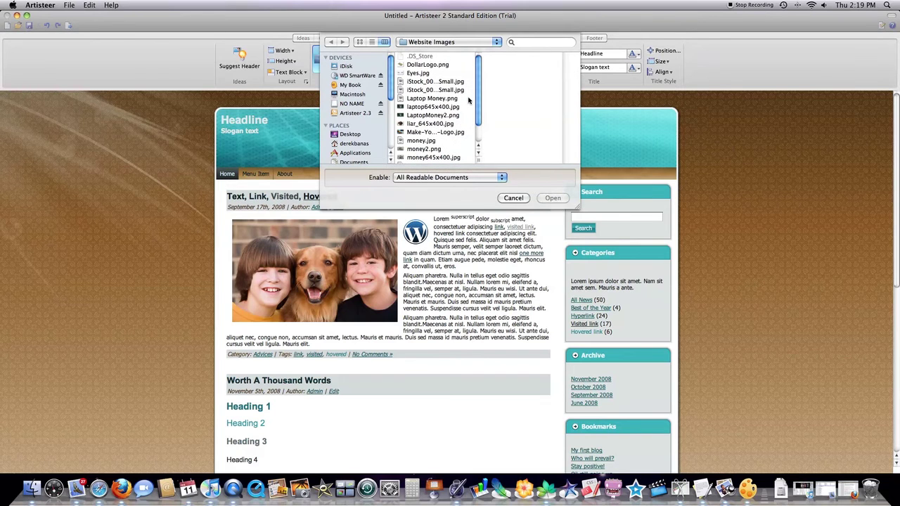
{"action": "double_click", "coordinate": [432, 66]}
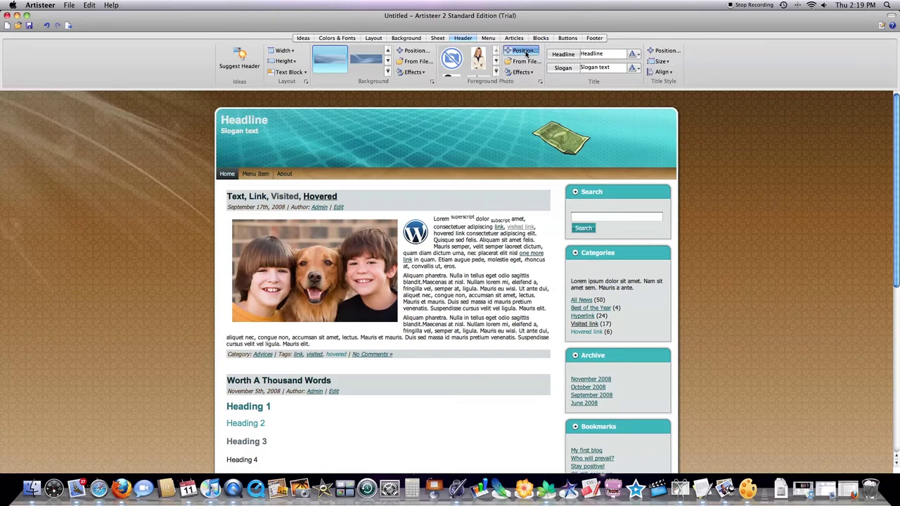
{"action": "double_click", "coordinate": [584, 139]}
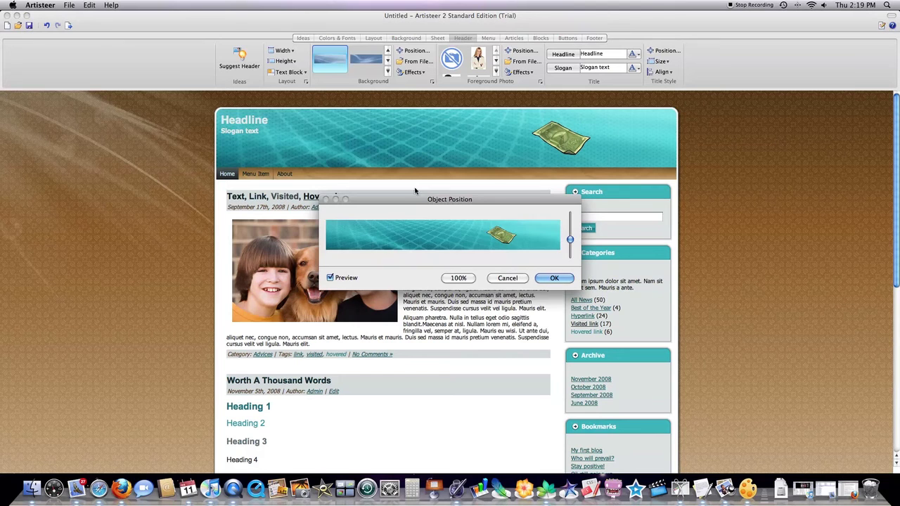
{"action": "left_click_drag", "start_coordinate": [502, 236], "coordinate": [342, 237]}
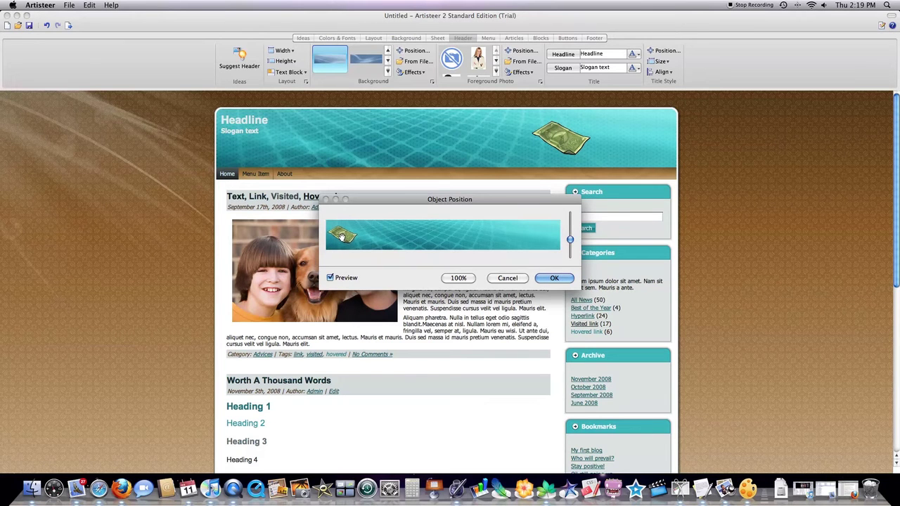
{"action": "left_click", "coordinate": [554, 279]}
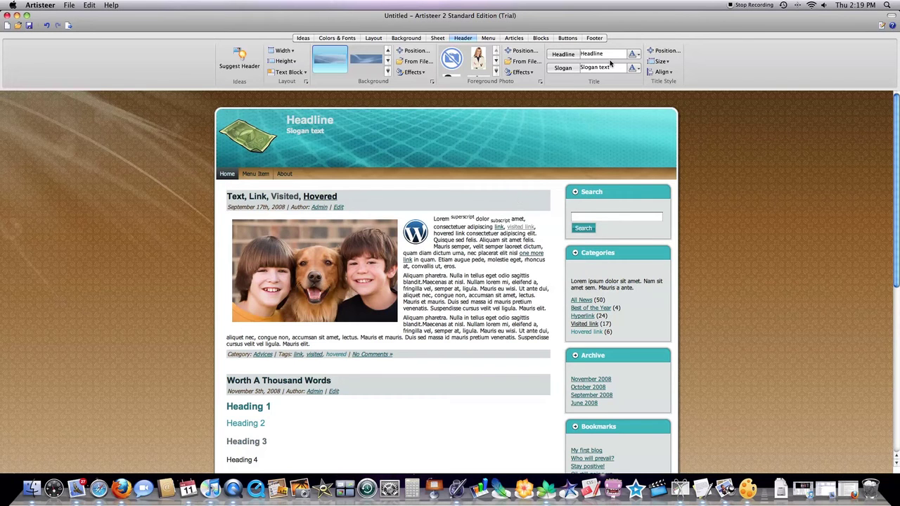
Change the header headline to 'How to Become Bankable'.
{"action": "double_click", "coordinate": [584, 55]}
{"action": "type", "text": "How to Become Bankable"}
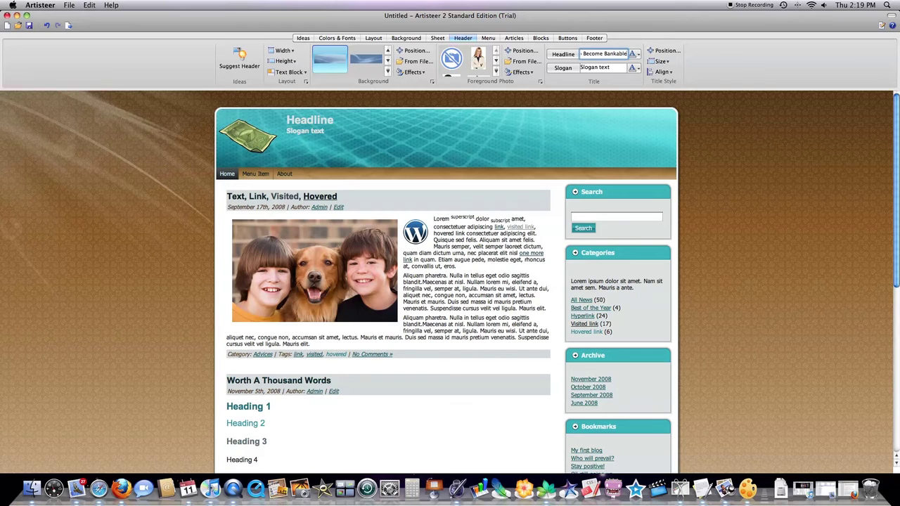
{"action": "left_click", "coordinate": [612, 68]}
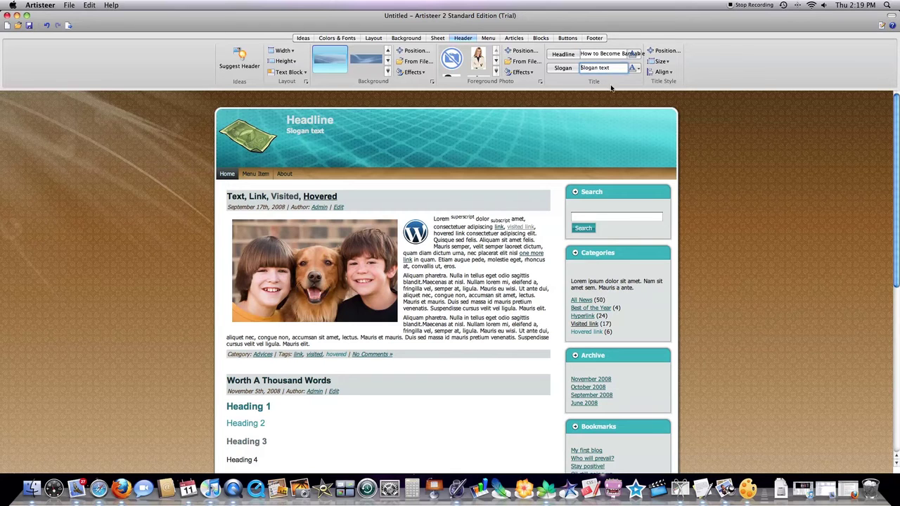
Move the title down slightly, beside the dollar logo.
{"action": "left_click", "coordinate": [666, 51]}
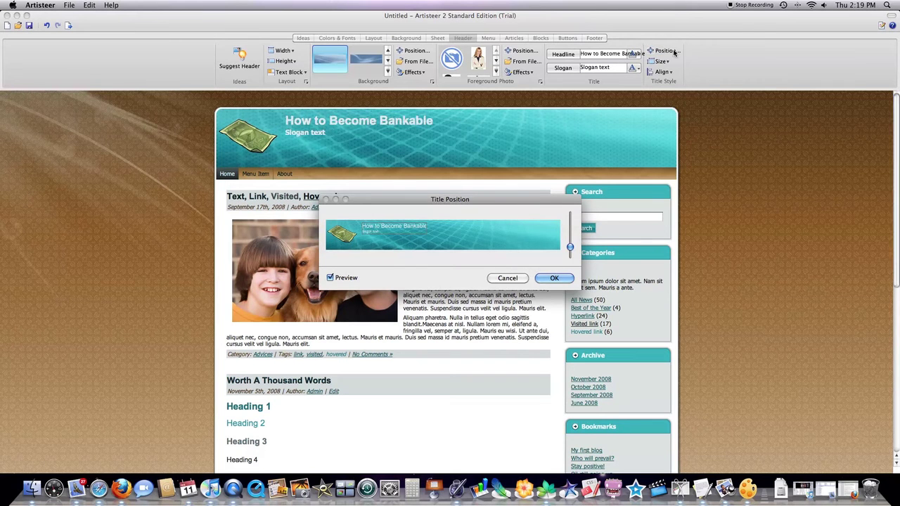
{"action": "left_click_drag", "start_coordinate": [409, 229], "coordinate": [406, 234]}
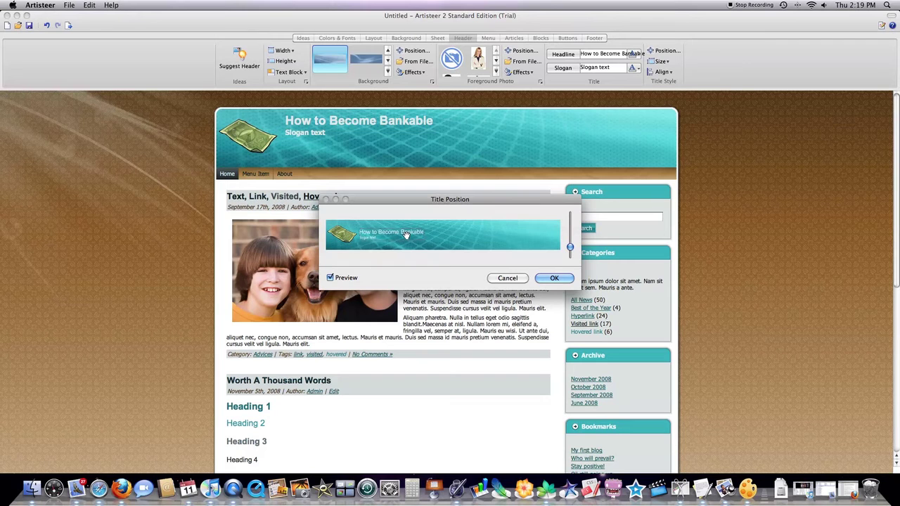
{"action": "left_click", "coordinate": [554, 278]}
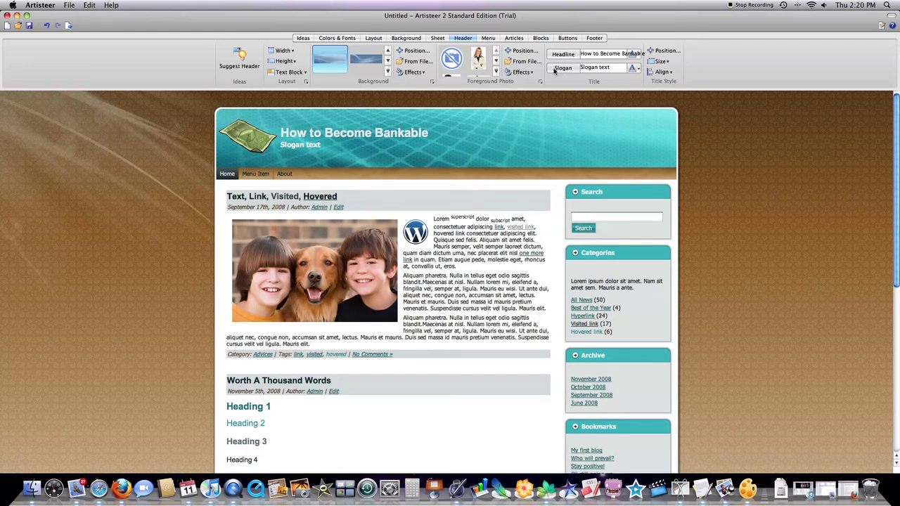
Apply the second menu style and set the menu bar texture to No Texture.
{"action": "left_click", "coordinate": [488, 38]}
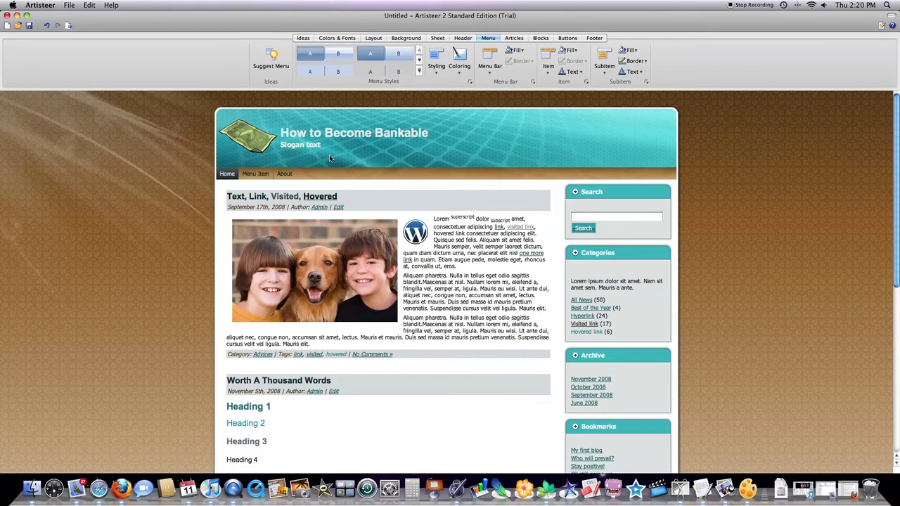
{"action": "left_click", "coordinate": [420, 63]}
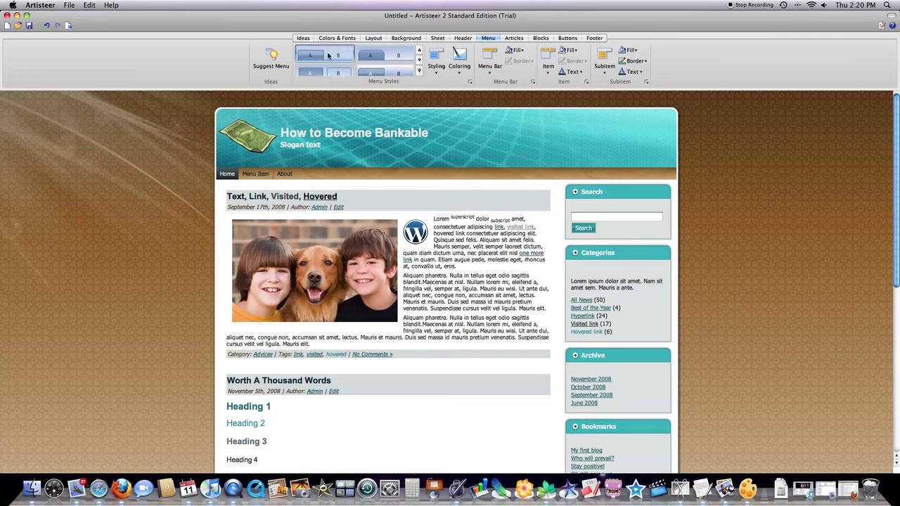
{"action": "left_click", "coordinate": [380, 56]}
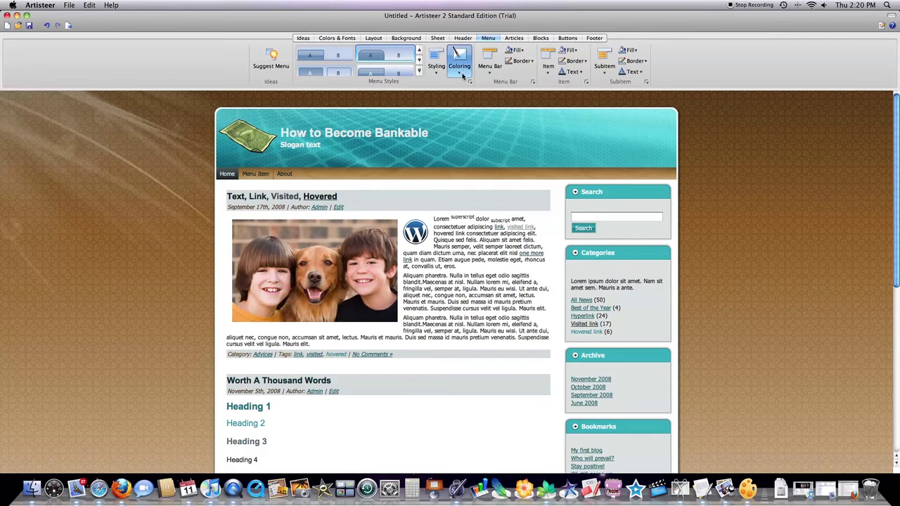
{"action": "left_click", "coordinate": [493, 62]}
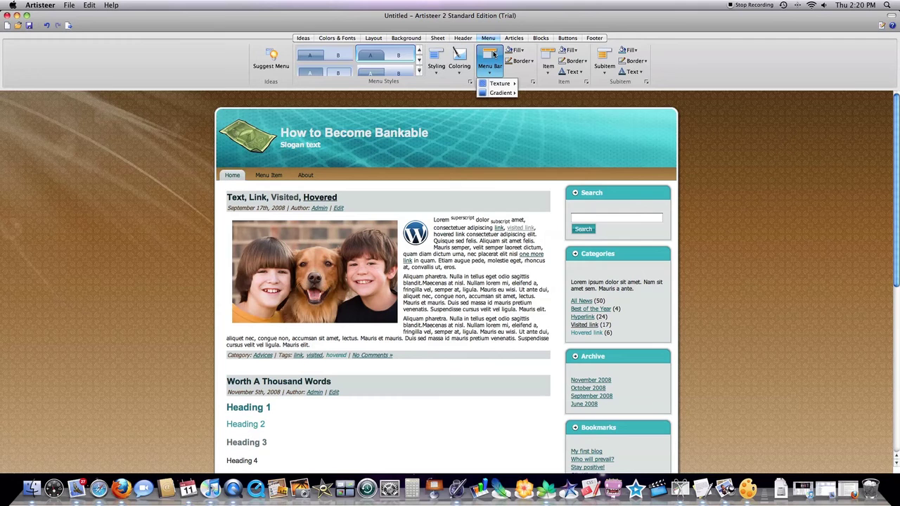
{"action": "mouse_move", "coordinate": [496, 85]}
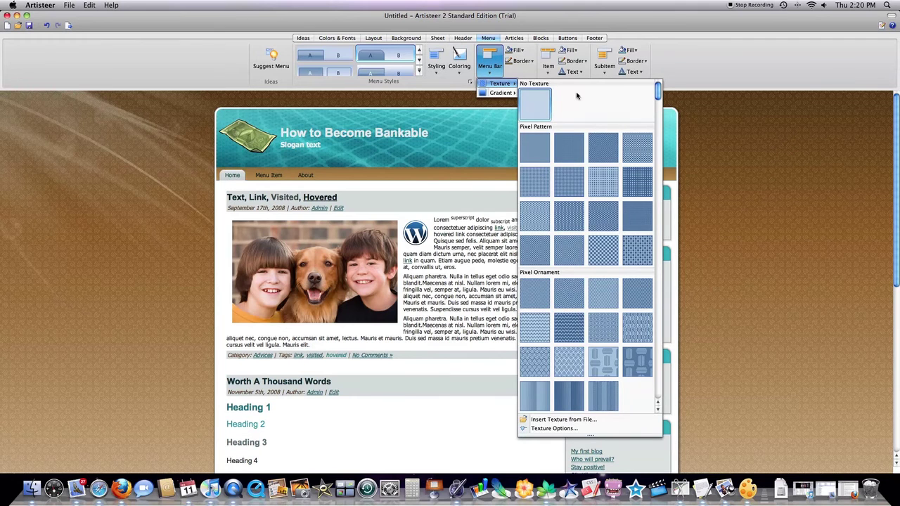
{"action": "left_click", "coordinate": [534, 106]}
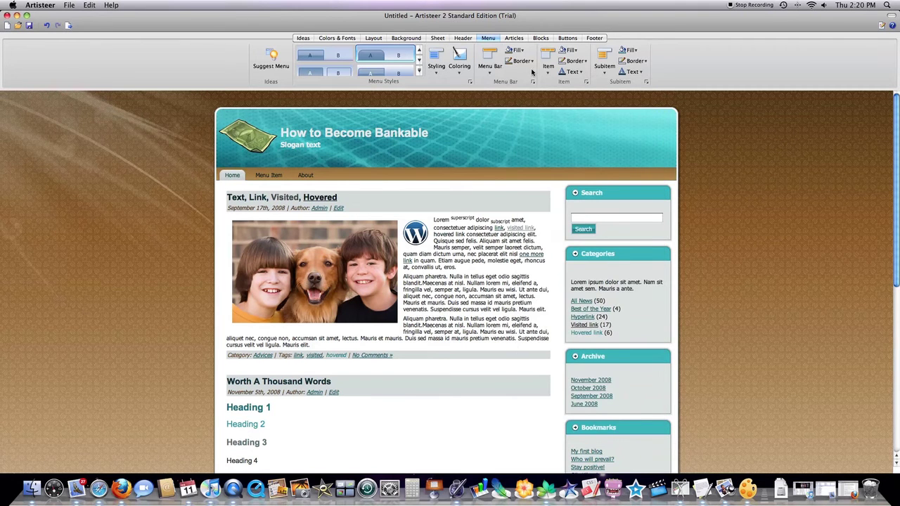
Give hovered menu items a theme-colour fill and apply the first built-in menu colour scheme.
{"action": "left_click", "coordinate": [571, 50]}
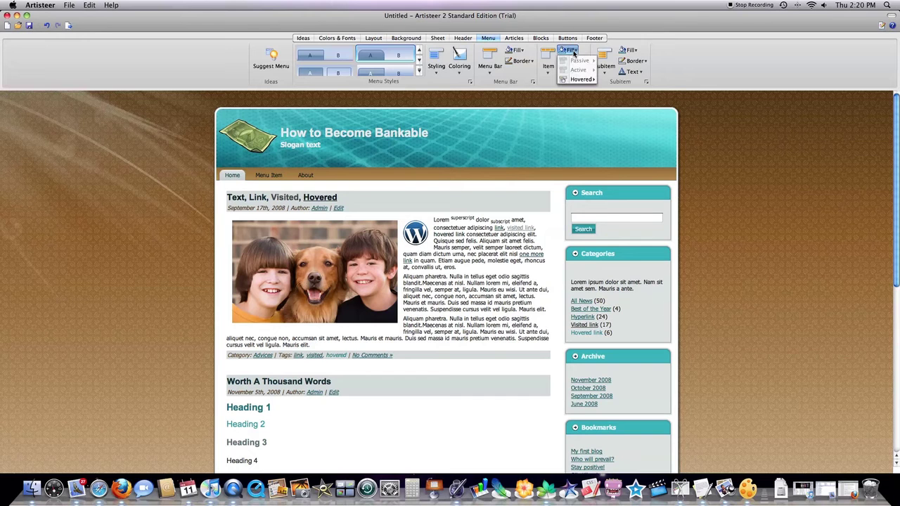
{"action": "mouse_move", "coordinate": [582, 83]}
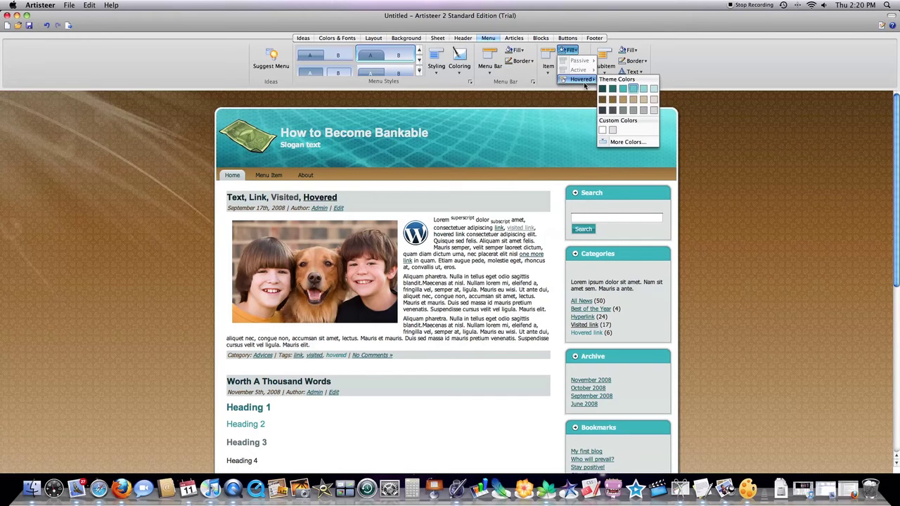
{"action": "left_click", "coordinate": [613, 90]}
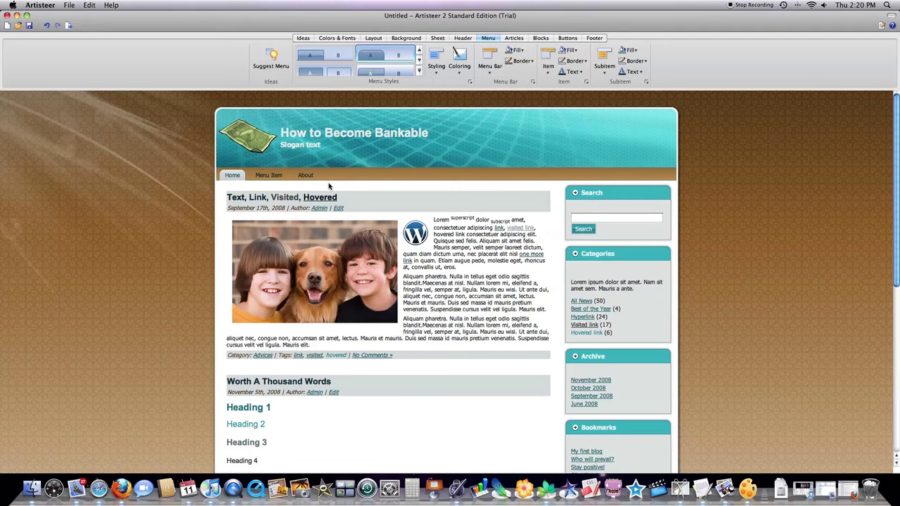
{"action": "left_click", "coordinate": [574, 74]}
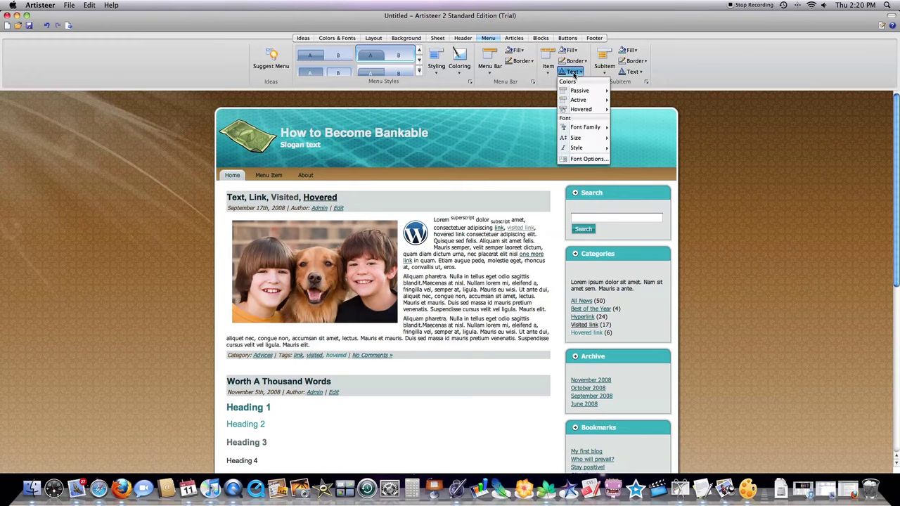
{"action": "left_click", "coordinate": [661, 58]}
{"action": "mouse_move", "coordinate": [262, 179]}
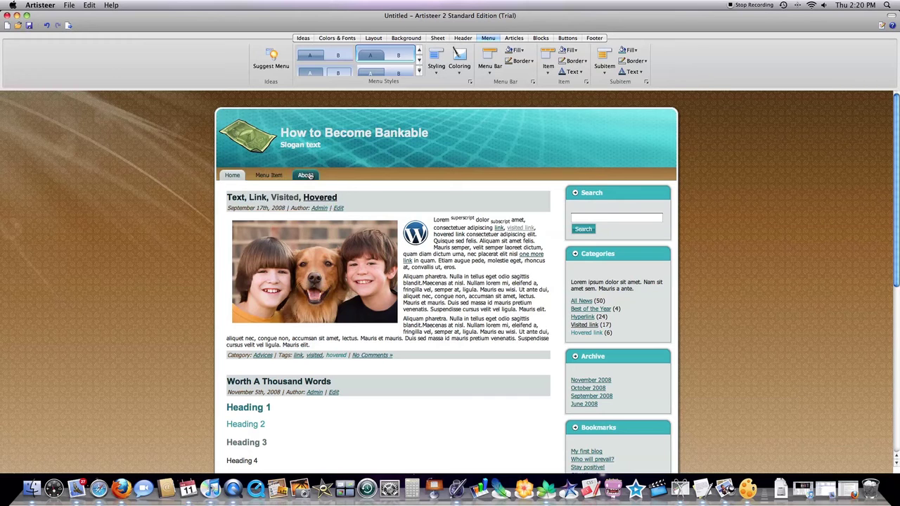
{"action": "left_click", "coordinate": [461, 61]}
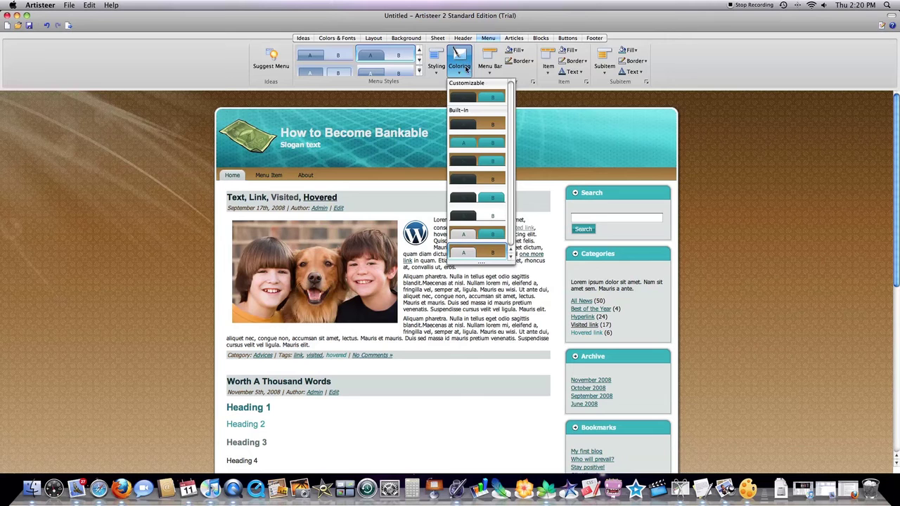
{"action": "left_click", "coordinate": [468, 125]}
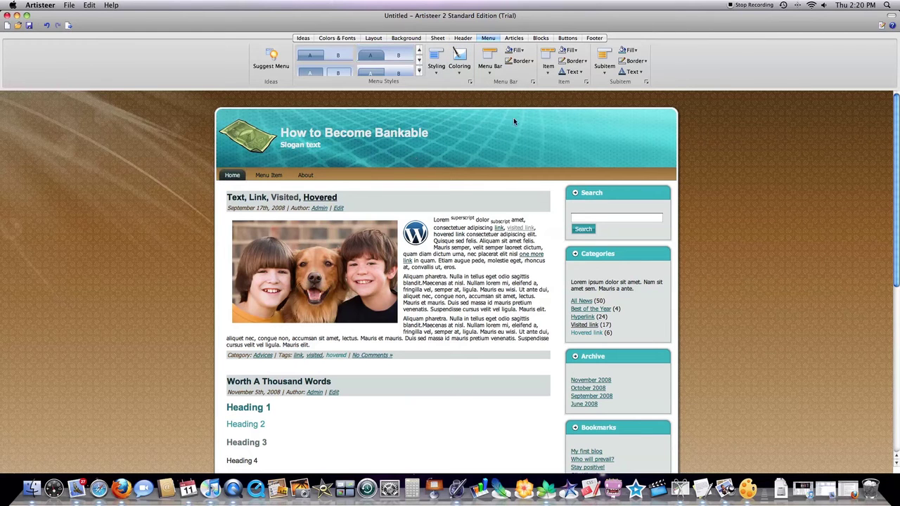
Set the article body line height to 1.5px.
{"action": "left_click", "coordinate": [514, 39]}
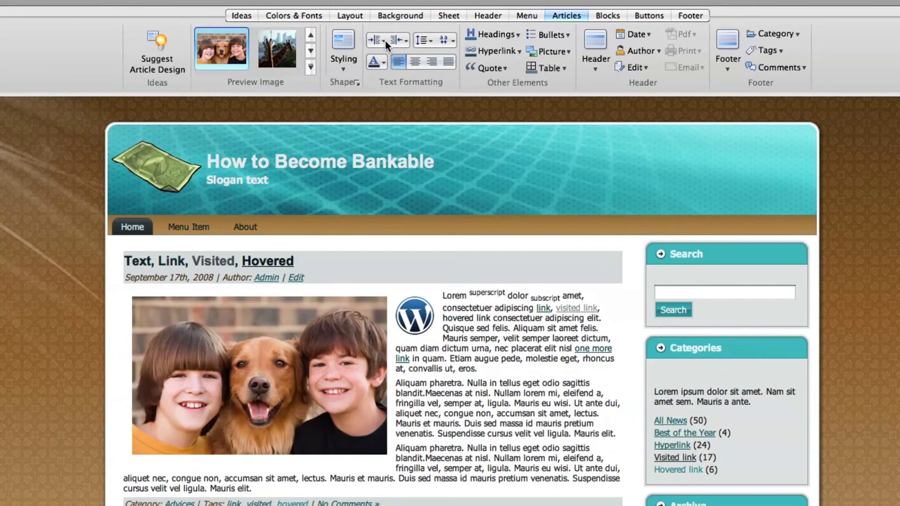
{"action": "left_click", "coordinate": [449, 39]}
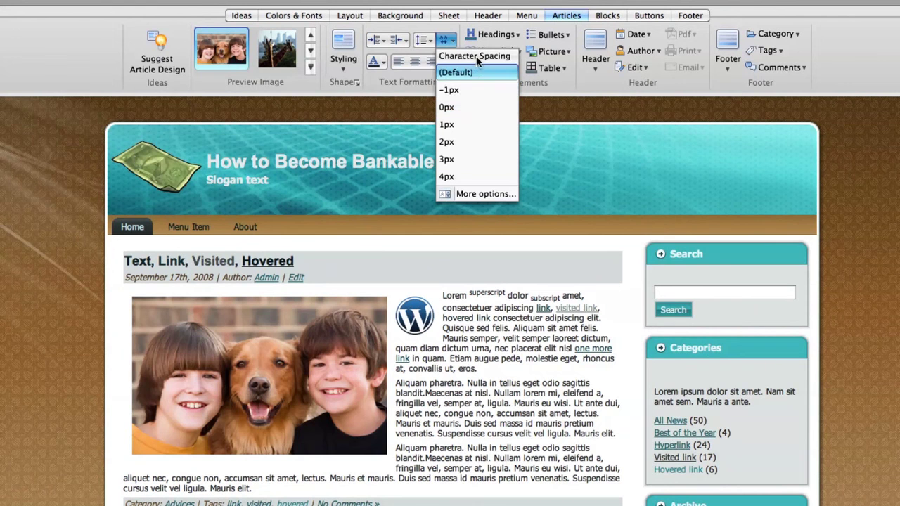
{"action": "left_click", "coordinate": [427, 39]}
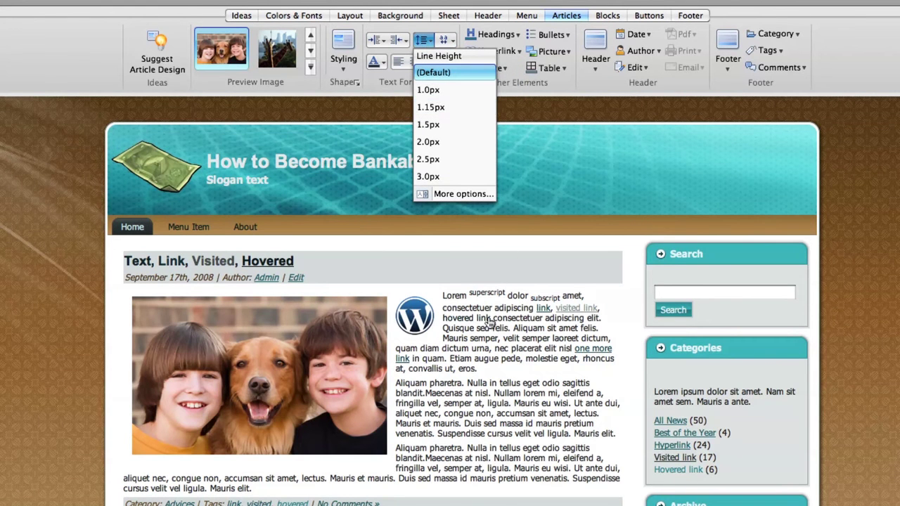
{"action": "left_click", "coordinate": [441, 125]}
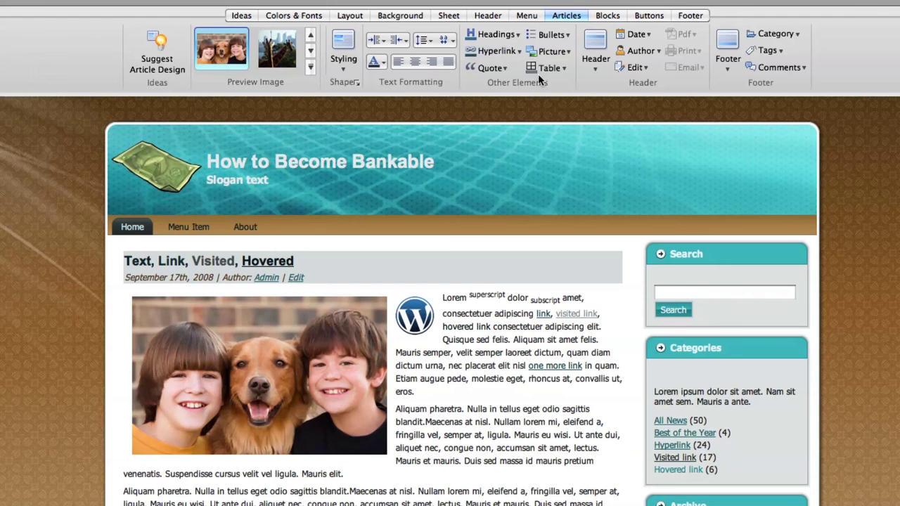
Browse the article hyperlink, bullet, date and header options without changing them.
{"action": "left_click", "coordinate": [508, 55]}
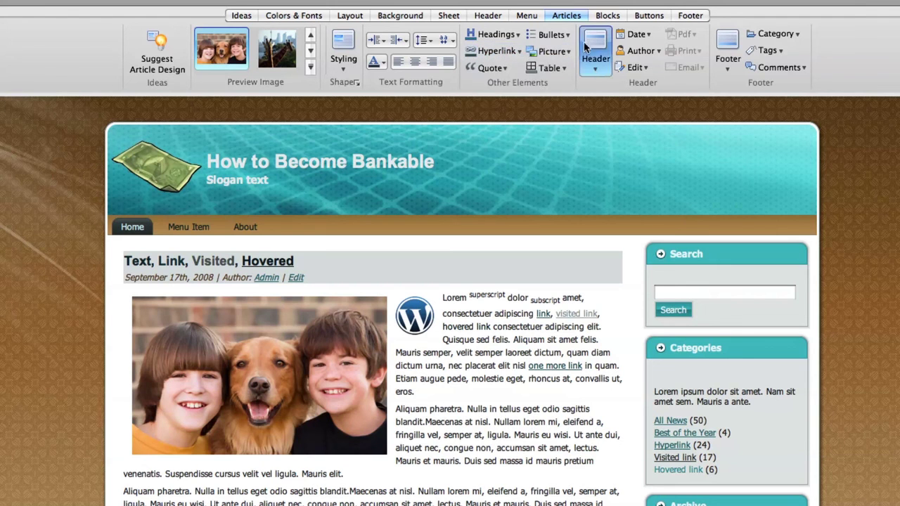
{"action": "left_click", "coordinate": [550, 34]}
{"action": "mouse_move", "coordinate": [572, 62]}
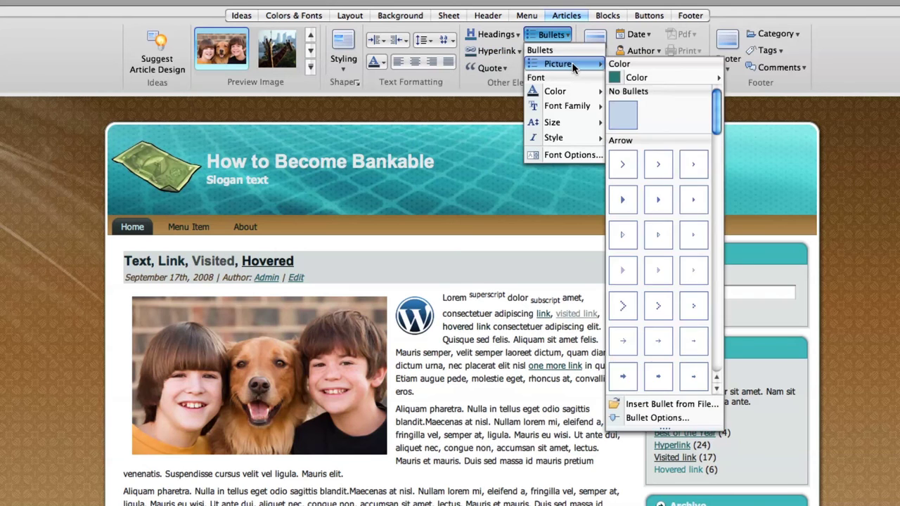
{"action": "scroll", "coordinate": [656, 220], "scroll_direction": "down", "scroll_amount": 10}
{"action": "scroll", "coordinate": [656, 220], "scroll_direction": "up", "scroll_amount": 10}
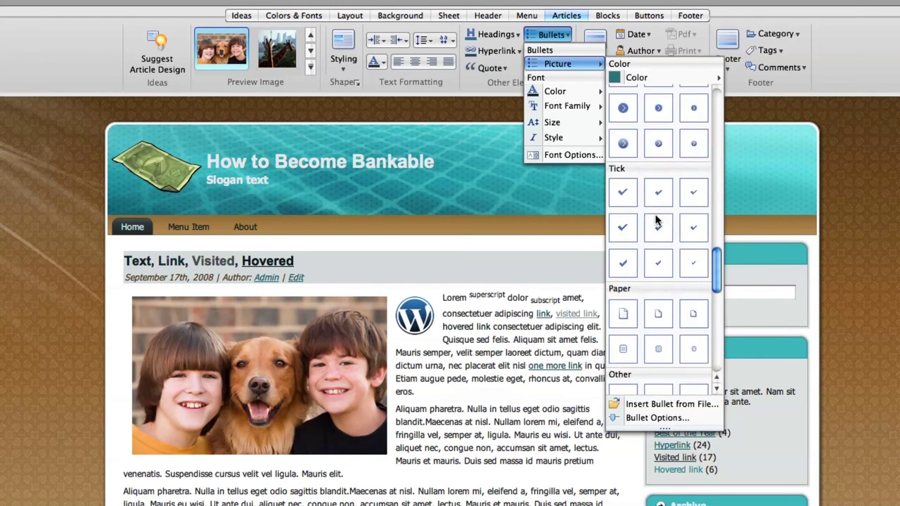
{"action": "left_click", "coordinate": [617, 34]}
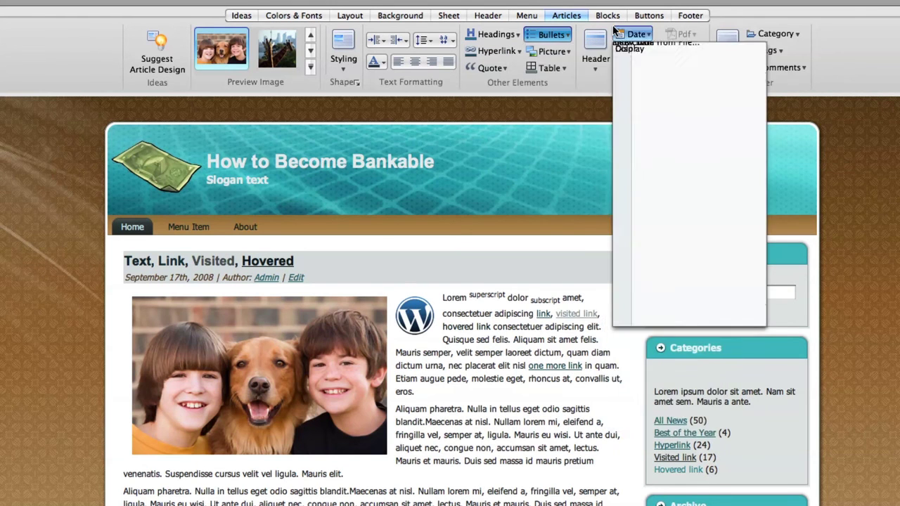
{"action": "left_click", "coordinate": [566, 77]}
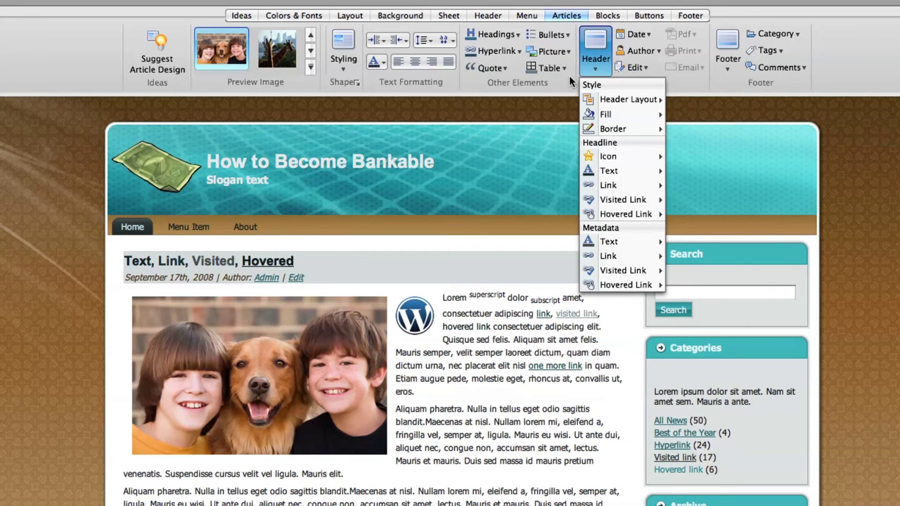
{"action": "left_click", "coordinate": [565, 77]}
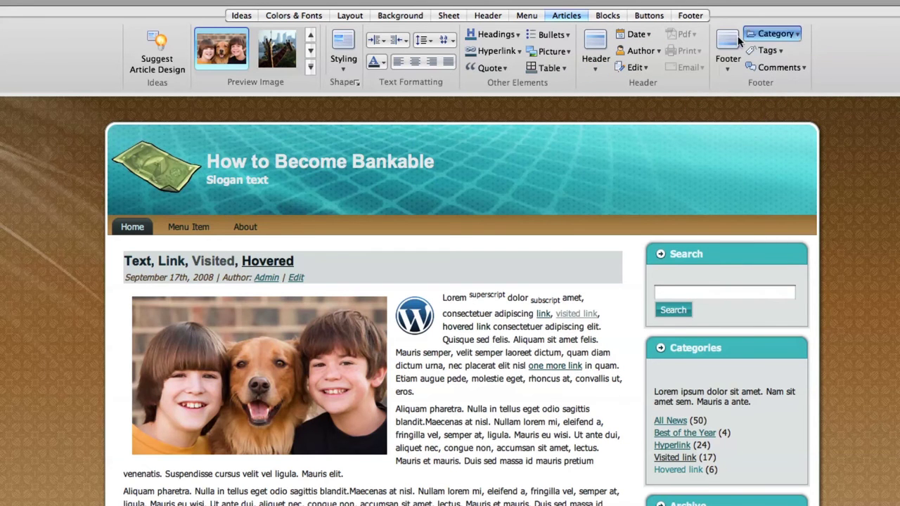
{"action": "left_click", "coordinate": [606, 16]}
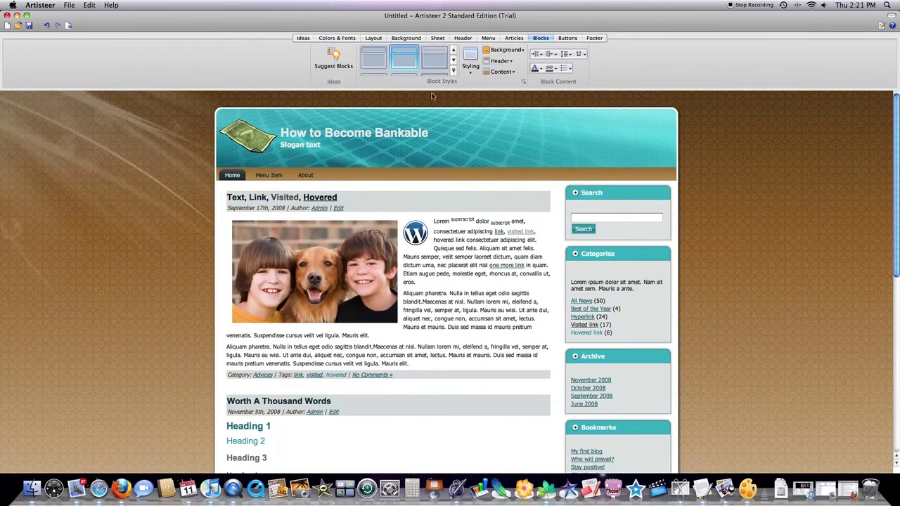
Apply the first plain block style to the sidebar blocks.
{"action": "left_click", "coordinate": [454, 54]}
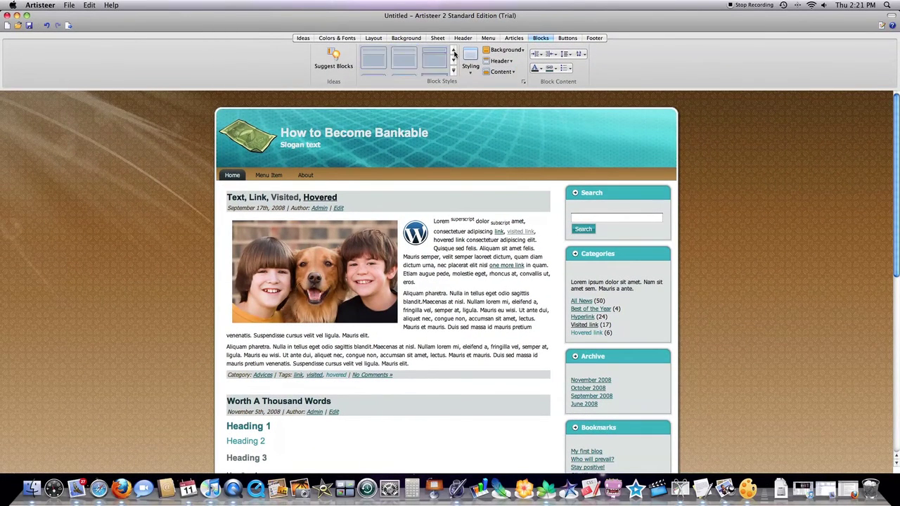
{"action": "left_click", "coordinate": [420, 68]}
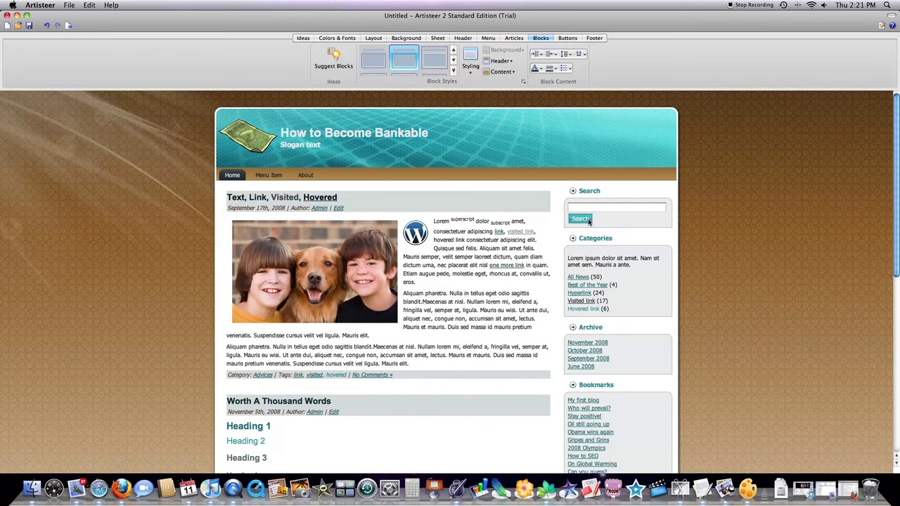
{"action": "left_click", "coordinate": [387, 68]}
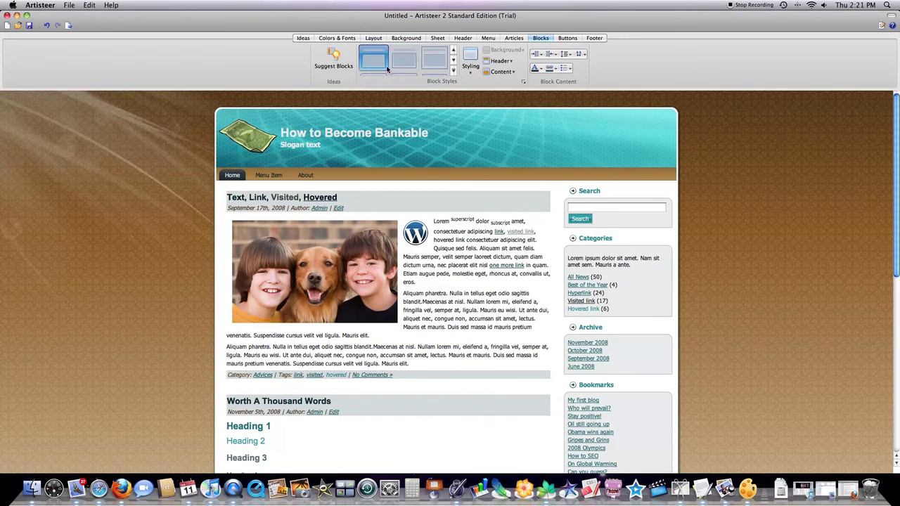
Give the block headings a square arrow icon.
{"action": "left_click", "coordinate": [501, 61]}
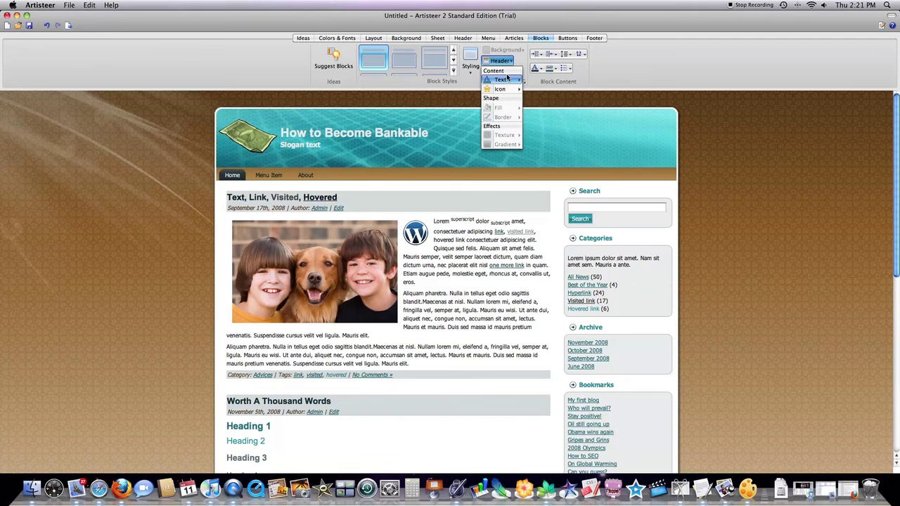
{"action": "mouse_move", "coordinate": [503, 90]}
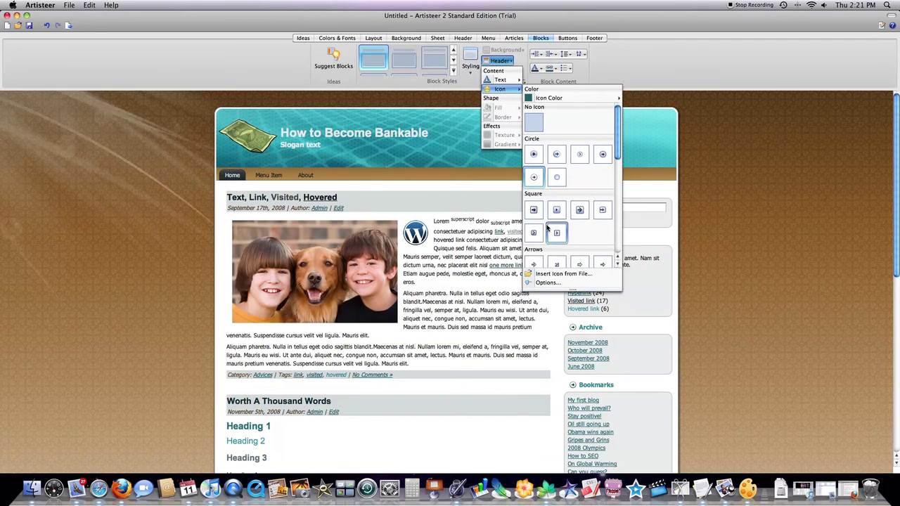
{"action": "left_click", "coordinate": [578, 211]}
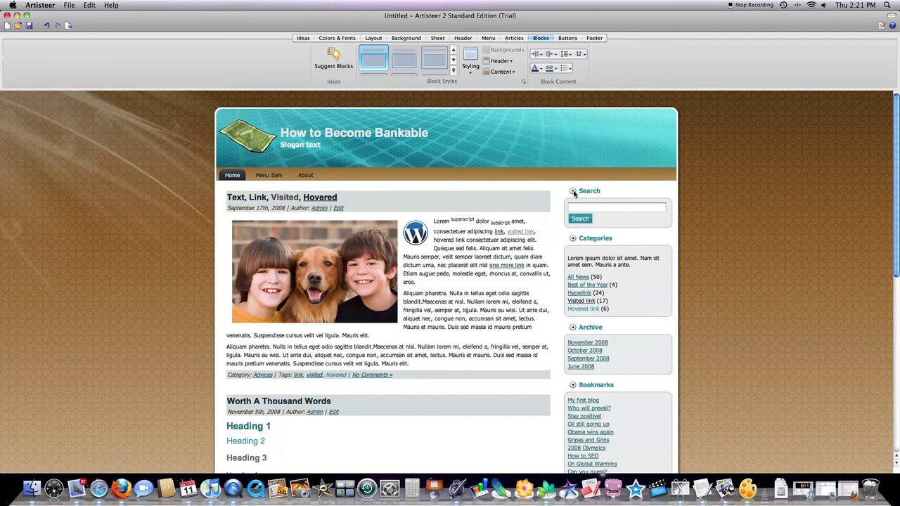
Choose the Small RSS icon for the footer's RSS feed.
{"action": "left_click", "coordinate": [567, 38]}
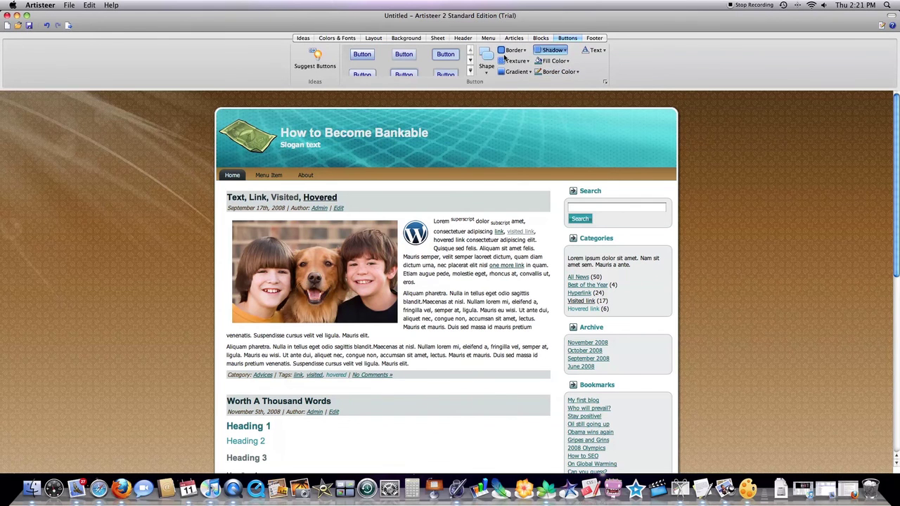
{"action": "left_click", "coordinate": [594, 38]}
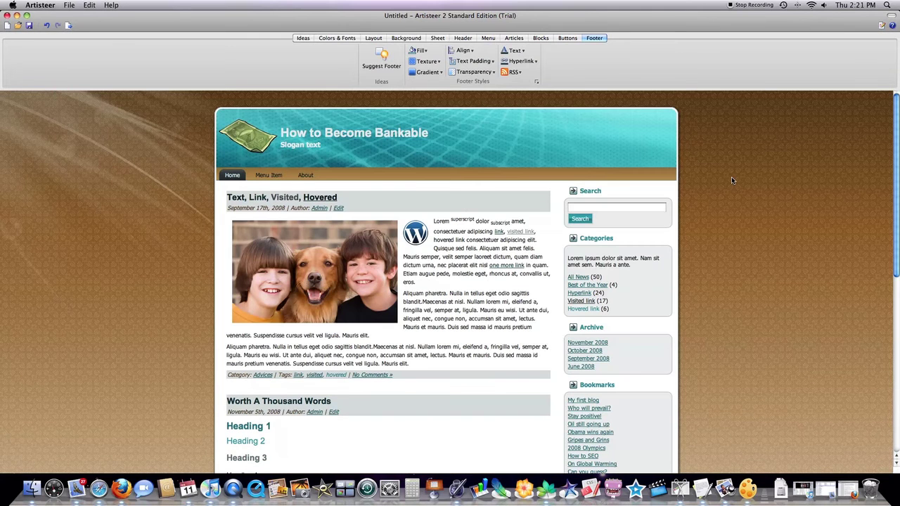
{"action": "left_click", "coordinate": [512, 72]}
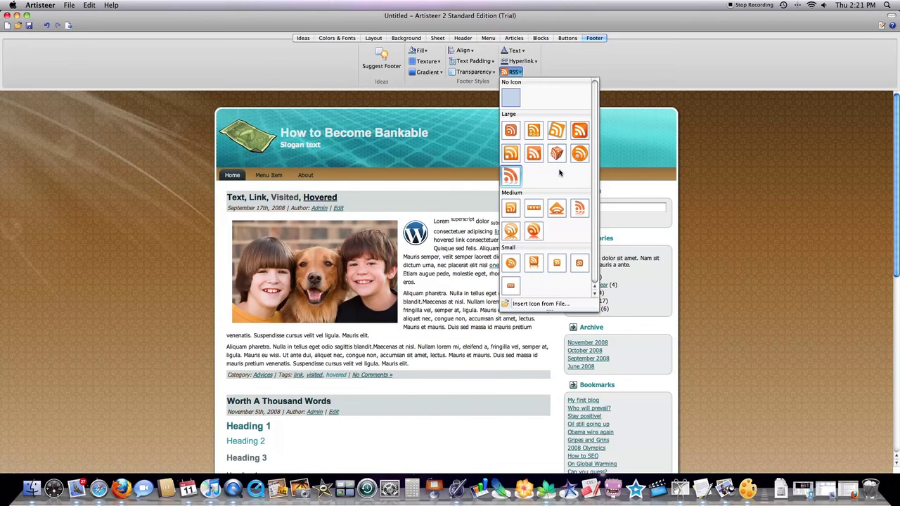
{"action": "left_click", "coordinate": [534, 264]}
{"action": "scroll", "coordinate": [556, 164], "scroll_direction": "down", "scroll_amount": 10}
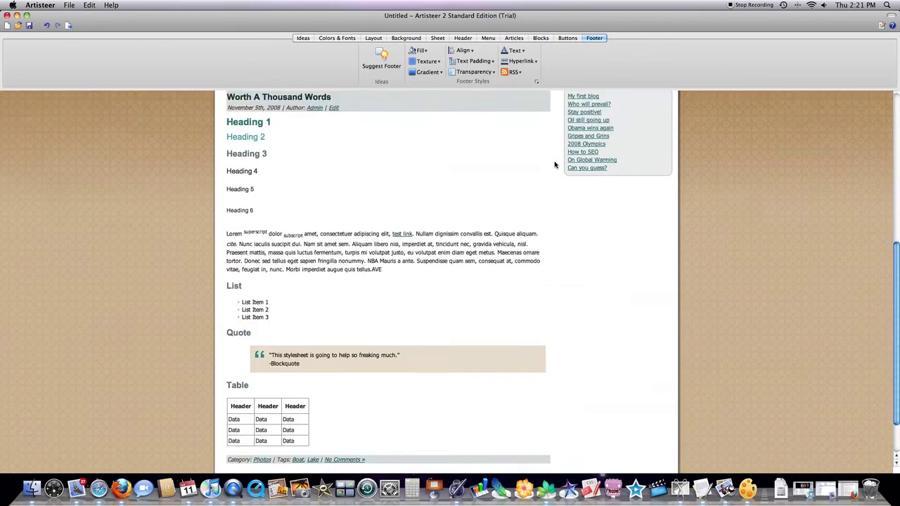
{"action": "scroll", "coordinate": [459, 367], "scroll_direction": "up", "scroll_amount": 2}
{"action": "scroll", "coordinate": [459, 367], "scroll_direction": "up", "scroll_amount": 5}
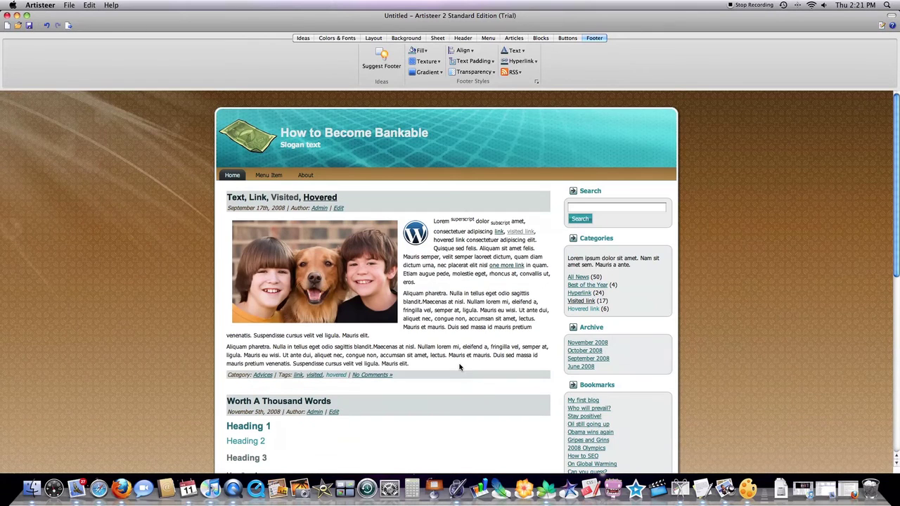
Use File > Export > WordPress Theme, select ZIP archive output, then close the dialog.
{"action": "left_click", "coordinate": [42, 6]}
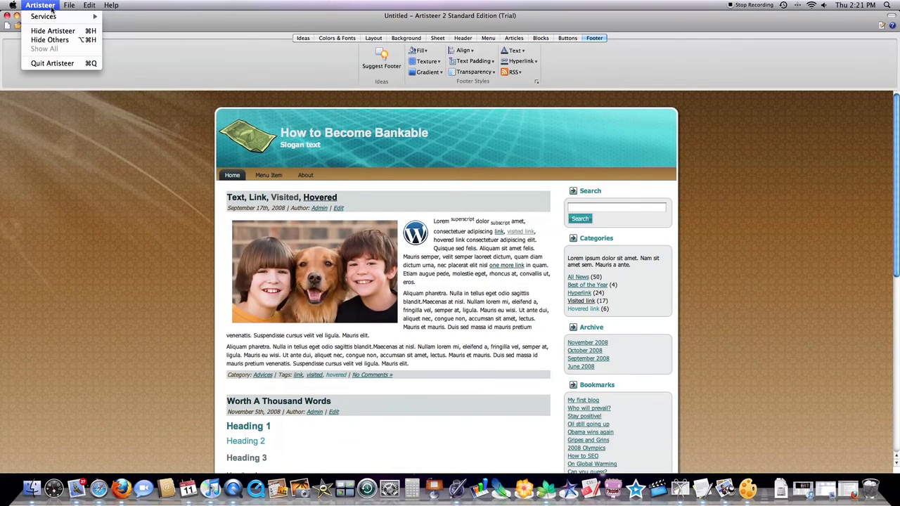
{"action": "left_click", "coordinate": [13, 5]}
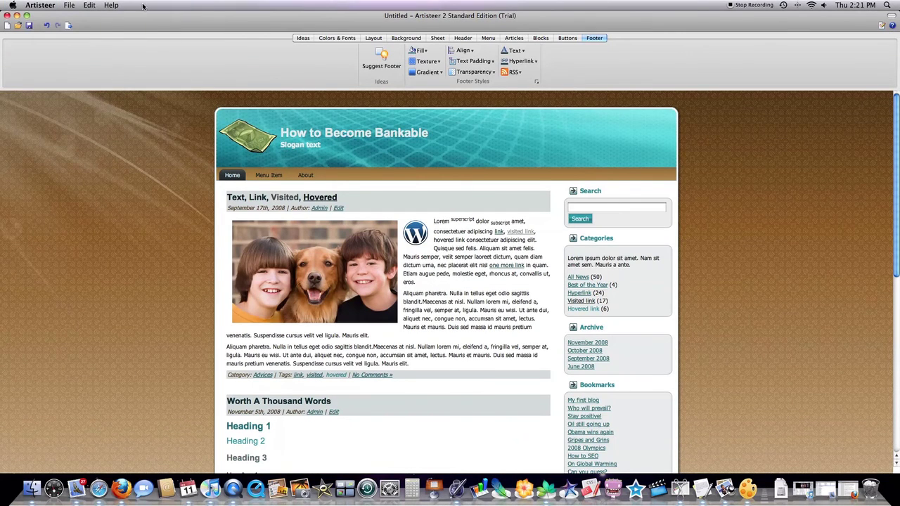
{"action": "left_click", "coordinate": [35, 6]}
{"action": "mouse_move", "coordinate": [69, 5]}
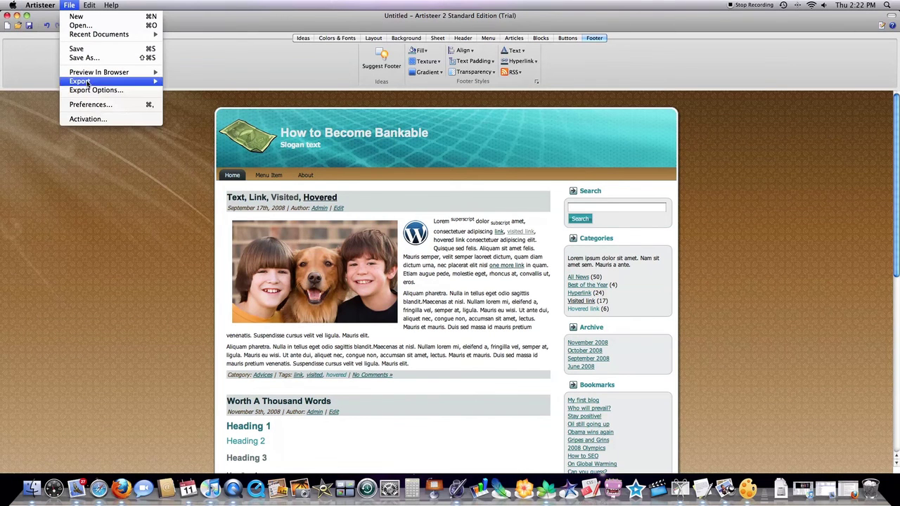
{"action": "mouse_move", "coordinate": [87, 84]}
{"action": "left_click", "coordinate": [199, 82]}
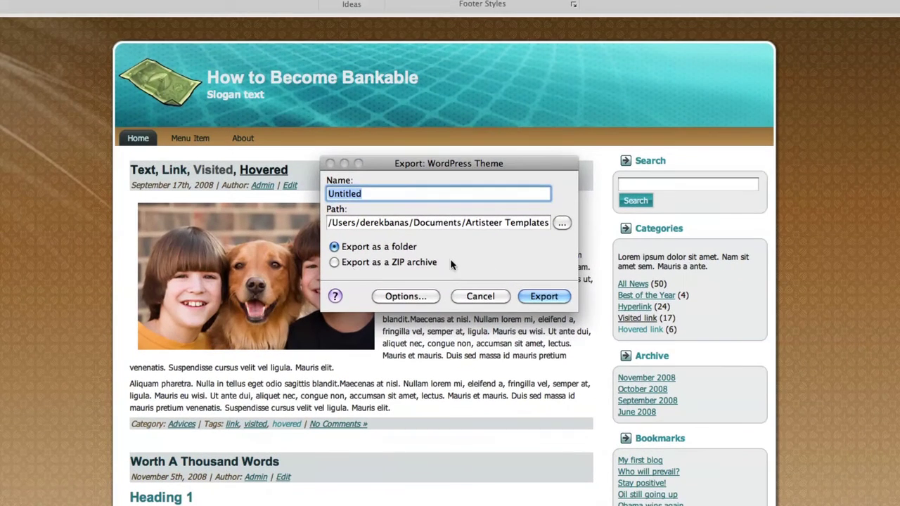
{"action": "left_click", "coordinate": [336, 264]}
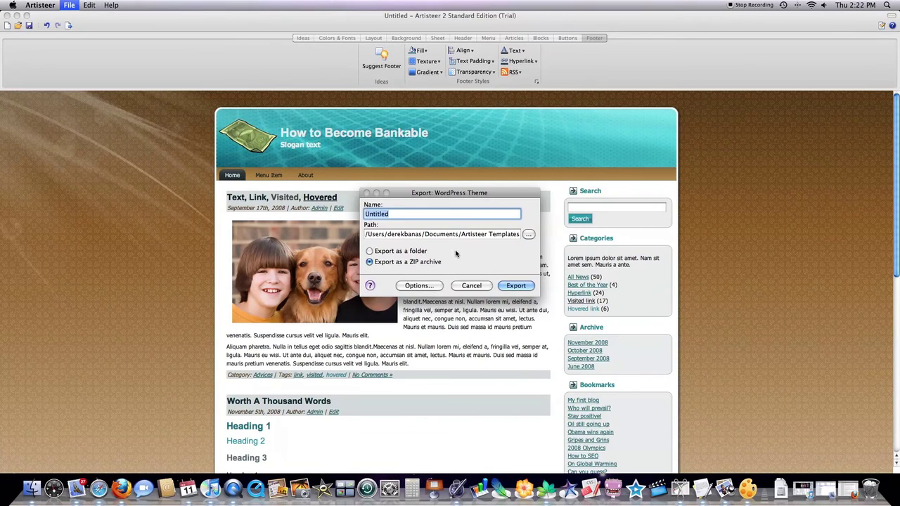
{"action": "left_click", "coordinate": [483, 289]}
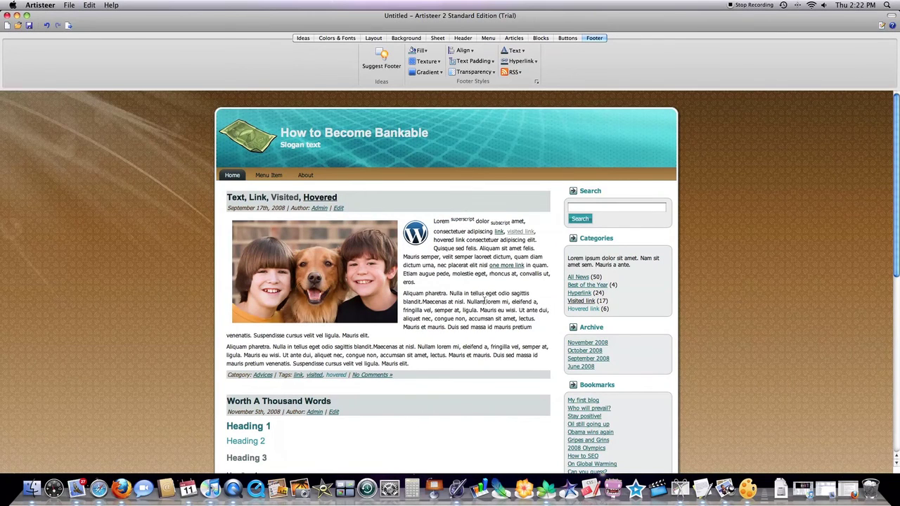